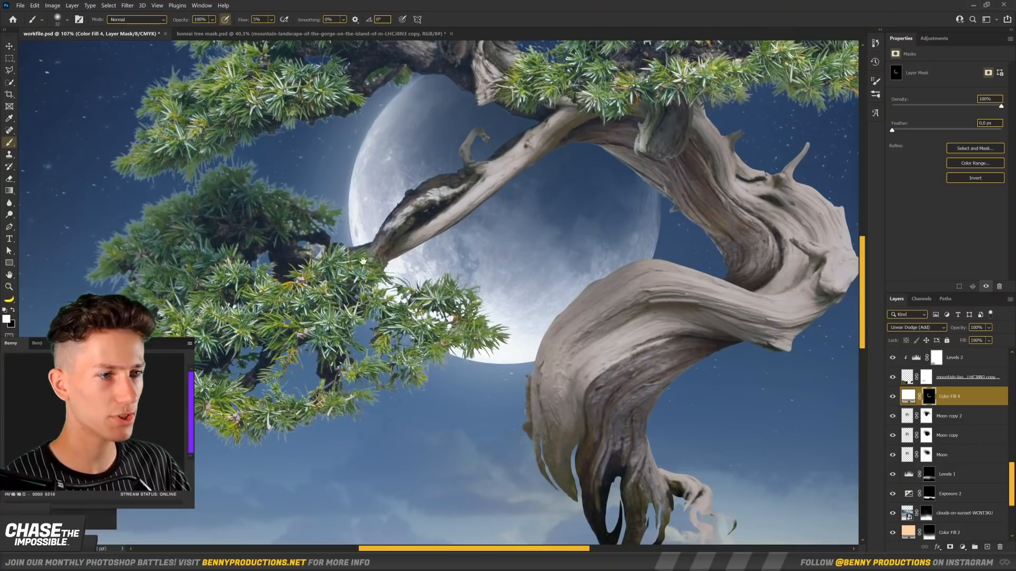
Paint a soft white moonlight glow on the Color Fill 4 mask where the branch and needles overlap the moon.
drag(363, 261, 313, 178)
scroll(403, 279, up, 4)
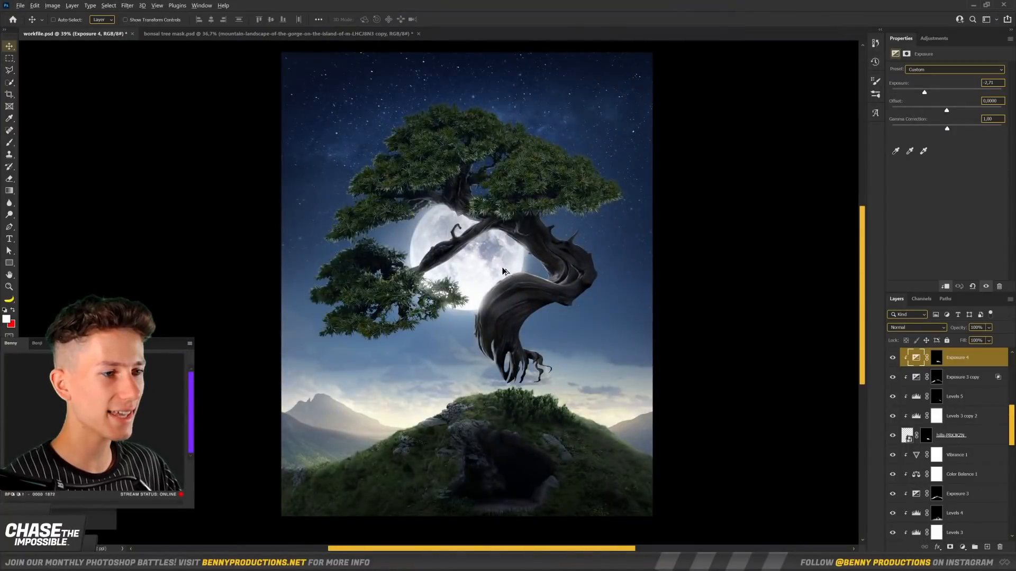
scroll(502, 272, up, 6)
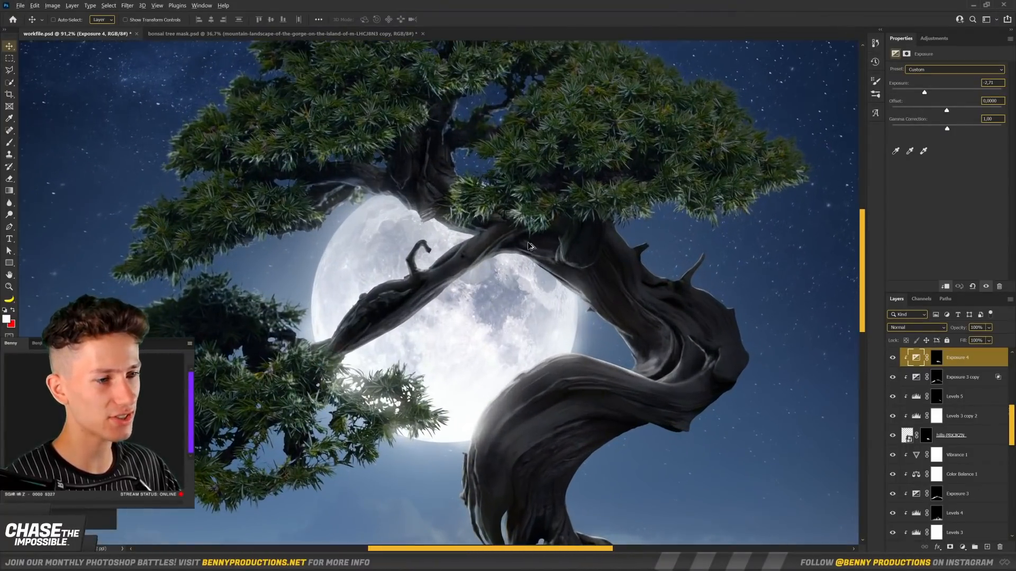
scroll(529, 246, down, 8)
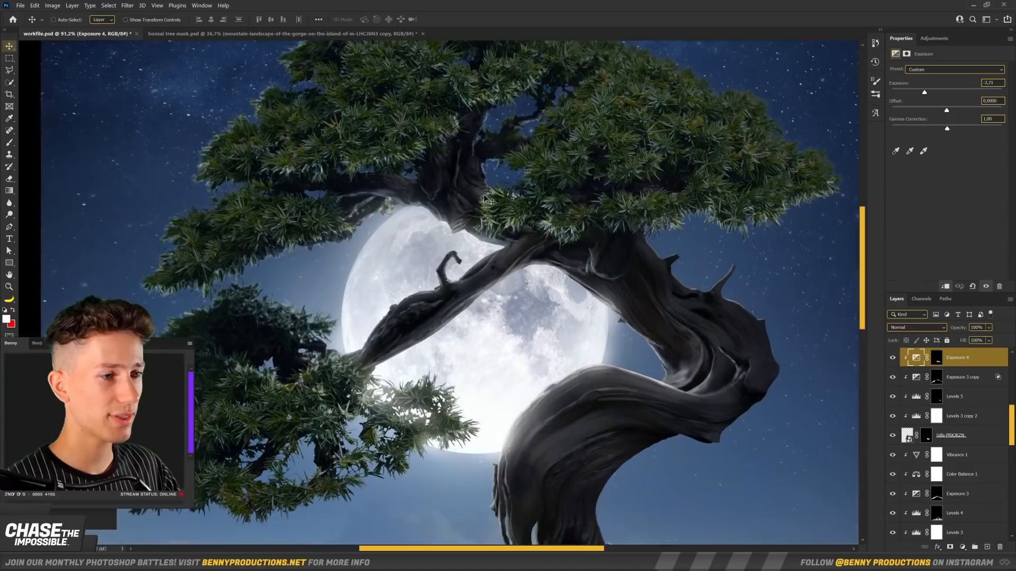
drag(564, 158, 547, 201)
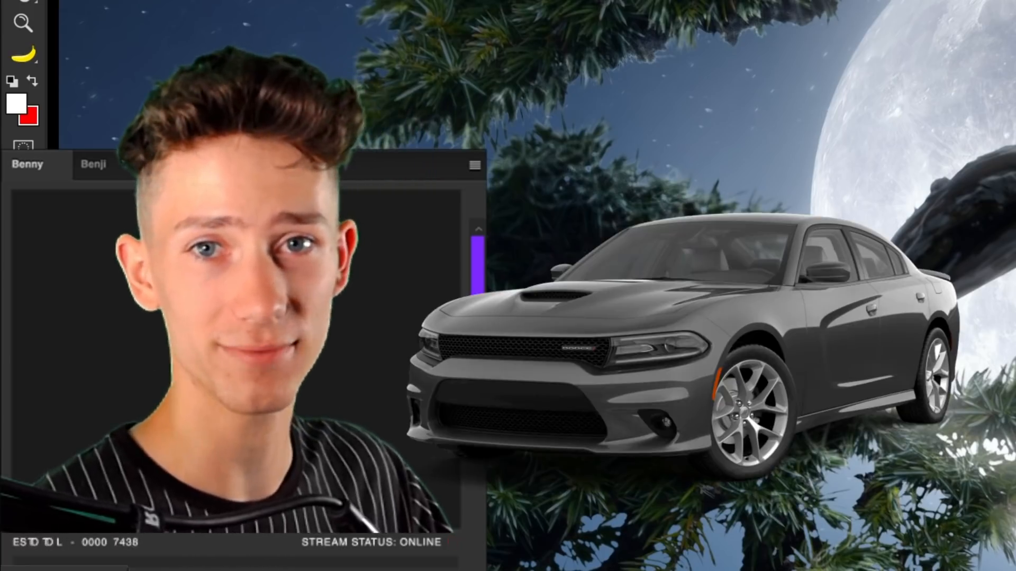
Scale the Charger car image and position it on top of the bonsai tree's crown.
drag(513, 213, 507, 220)
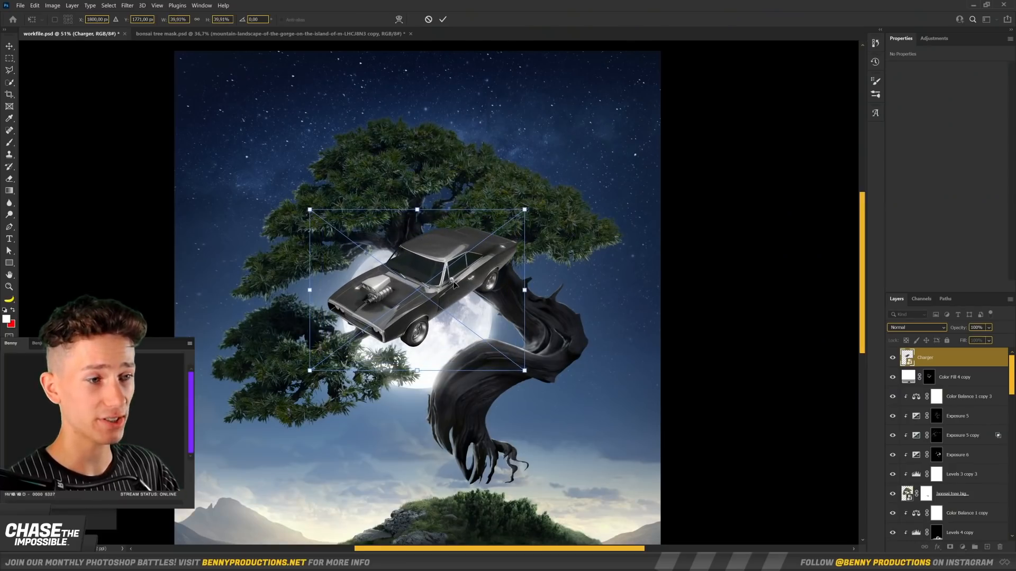
drag(404, 336, 442, 238)
drag(588, 150, 590, 160)
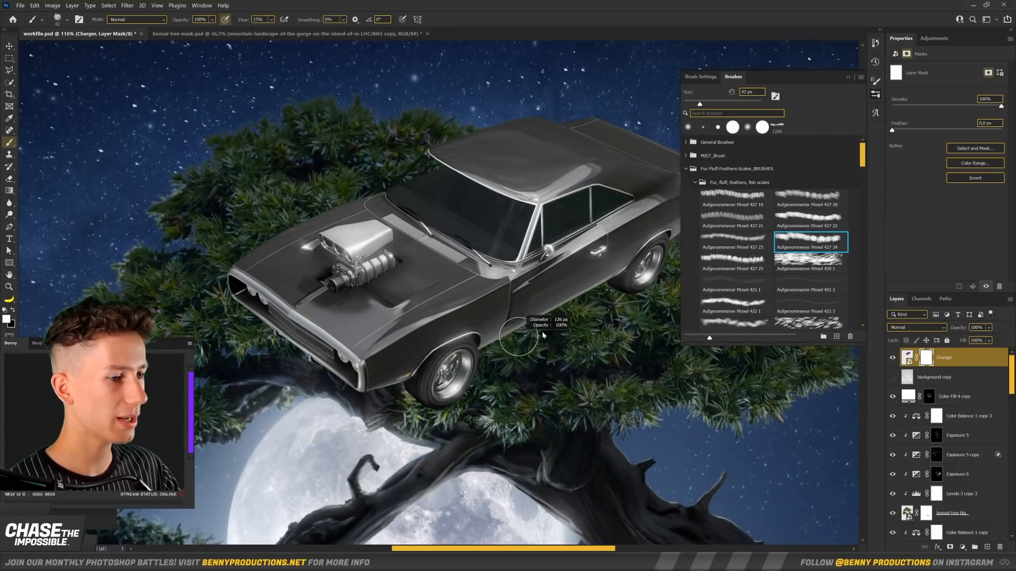
Mask the Charger's front wheel with the fur brush angled at -135° so that the pine needles overlap the tyre.
scroll(492, 360, up, 3)
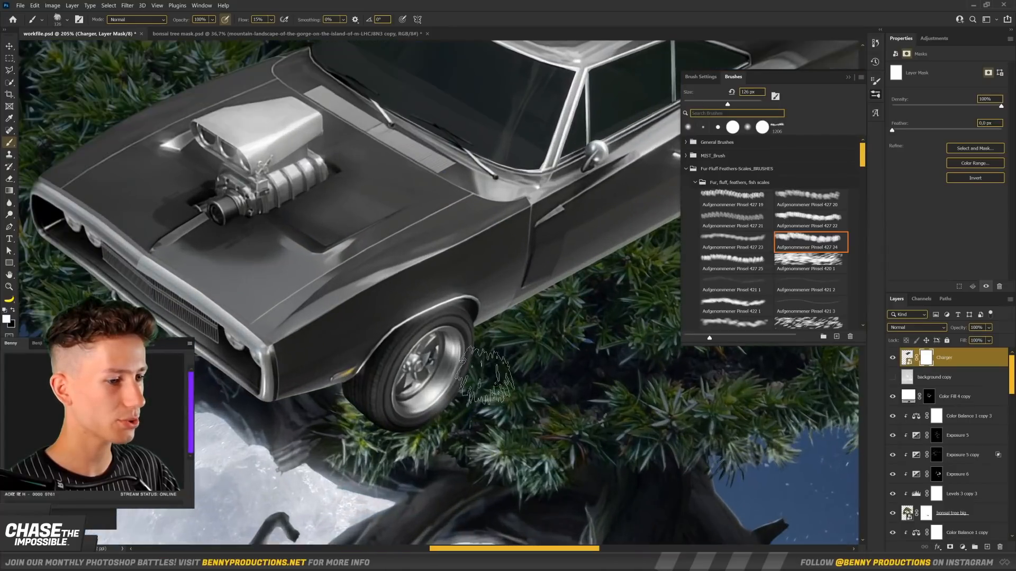
right_click(512, 388)
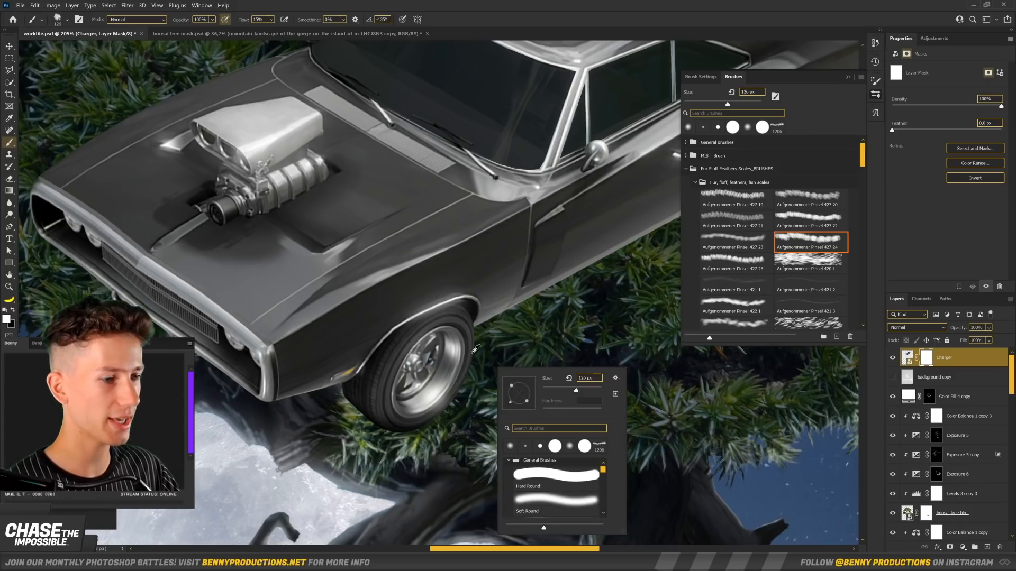
drag(473, 353, 450, 353)
drag(393, 433, 494, 372)
scroll(494, 372, up, 1)
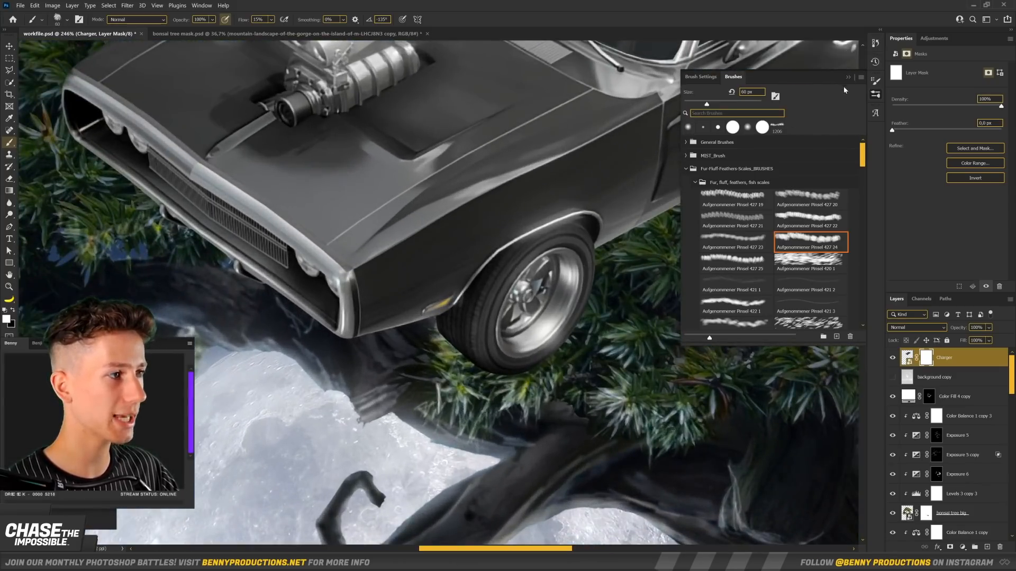
click(848, 76)
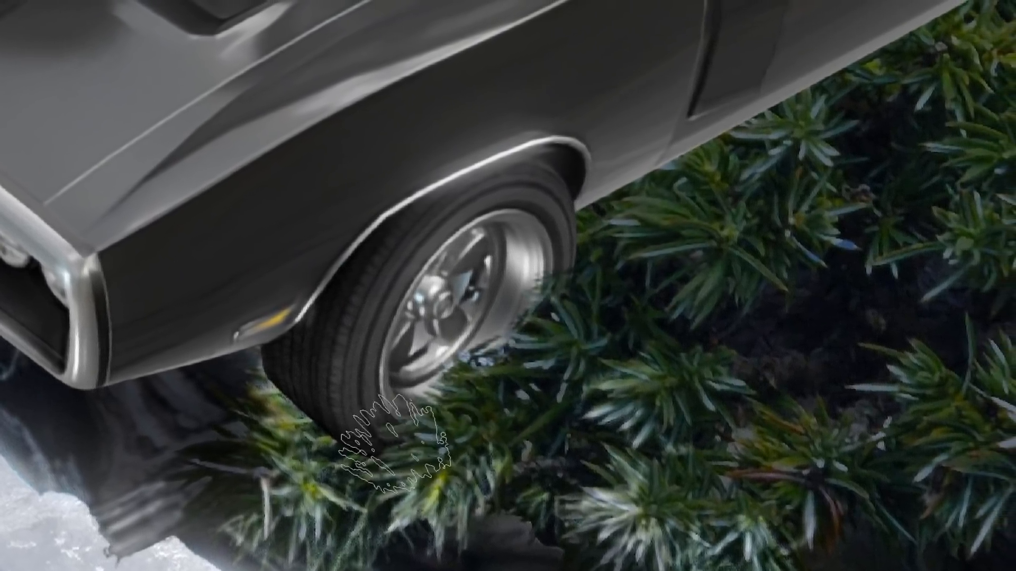
right_click(510, 469)
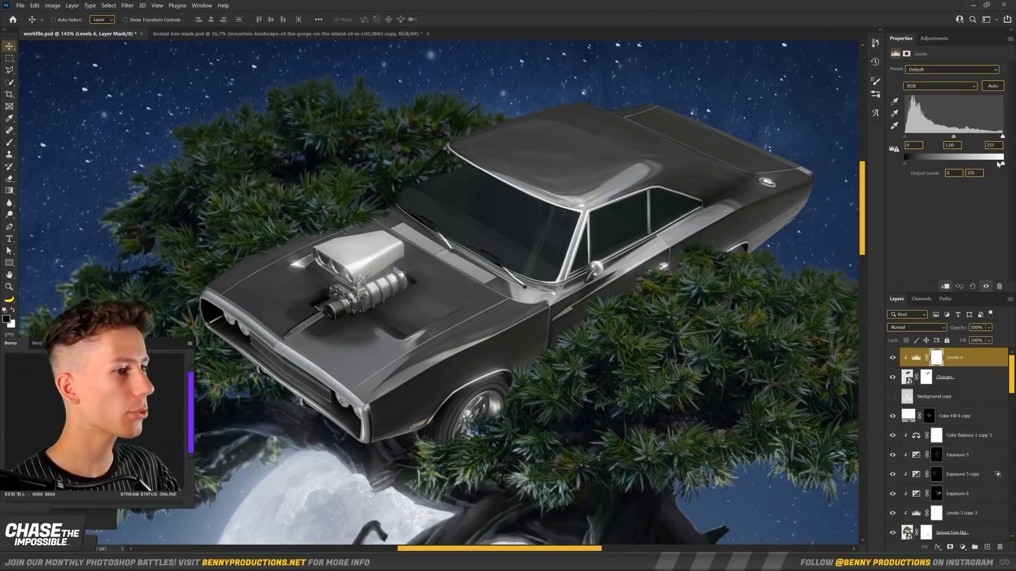
Darken the Charger by lowering the output white level of its clipped Levels adjustment.
drag(1000, 163, 957, 169)
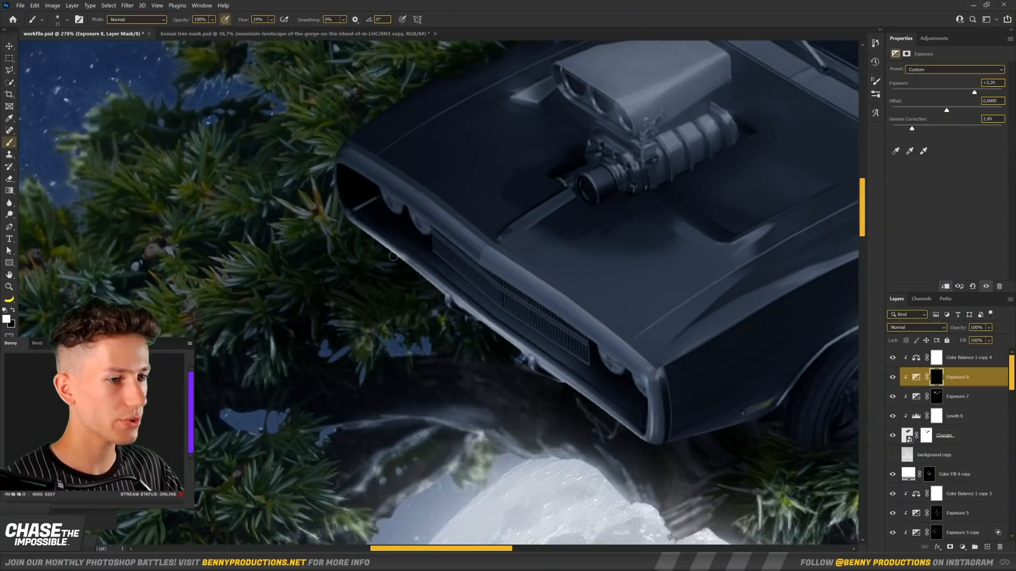
scroll(513, 368, up, 1)
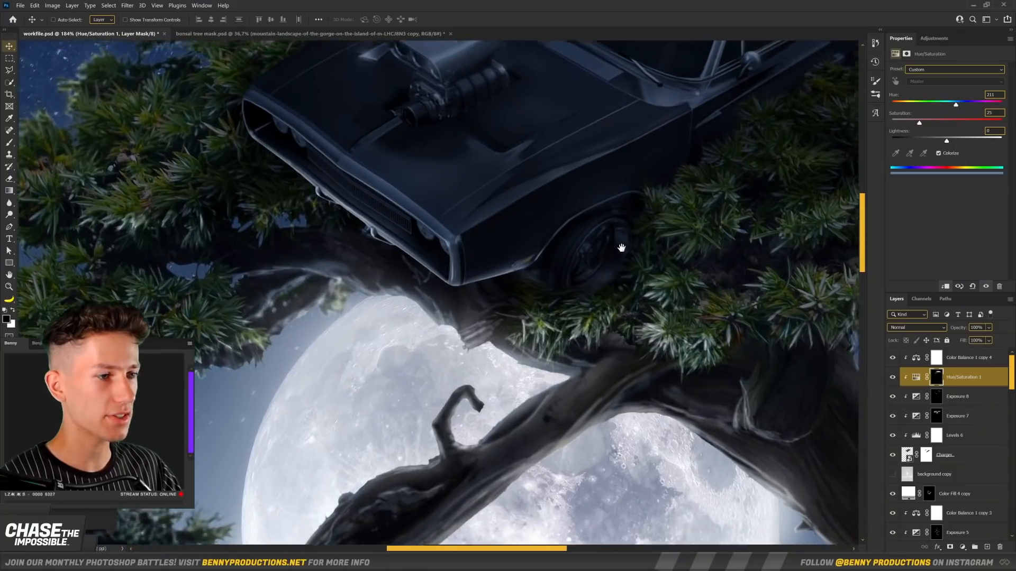
scroll(621, 248, down, 5)
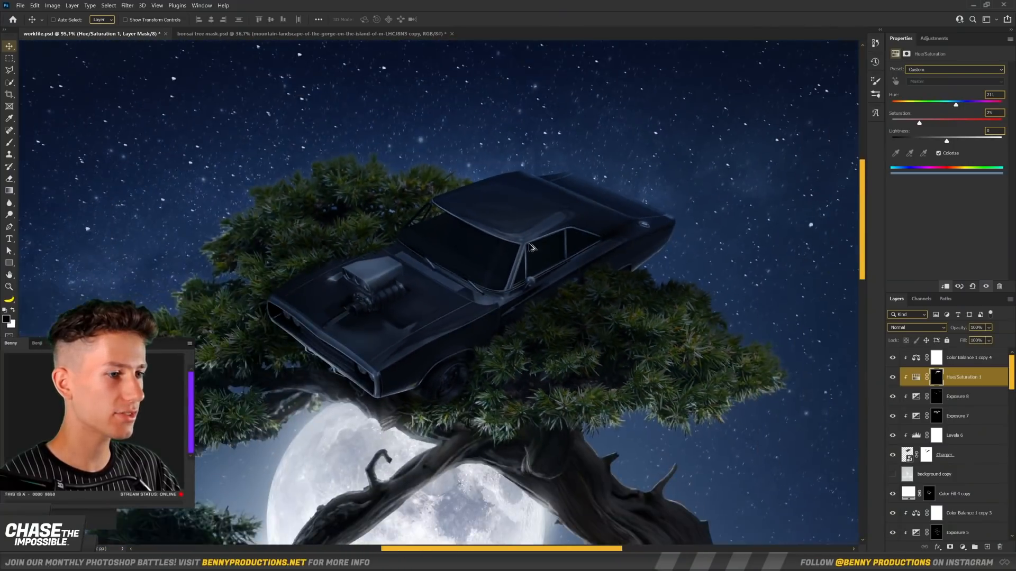
Move the cutout of the man to the Charger's side window and scale it to about 380 × 271 px.
scroll(505, 290, up, 2)
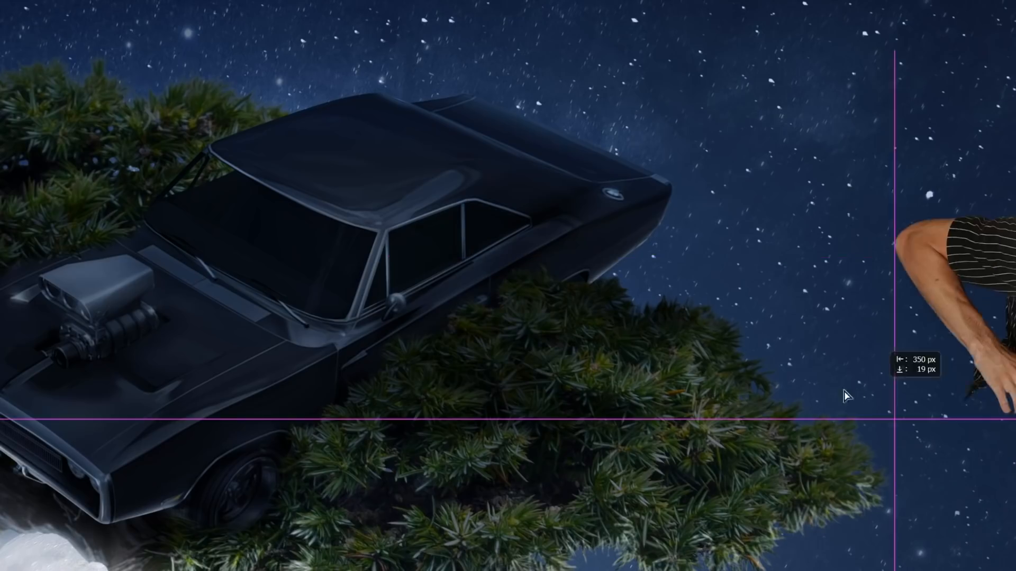
drag(884, 390, 304, 424)
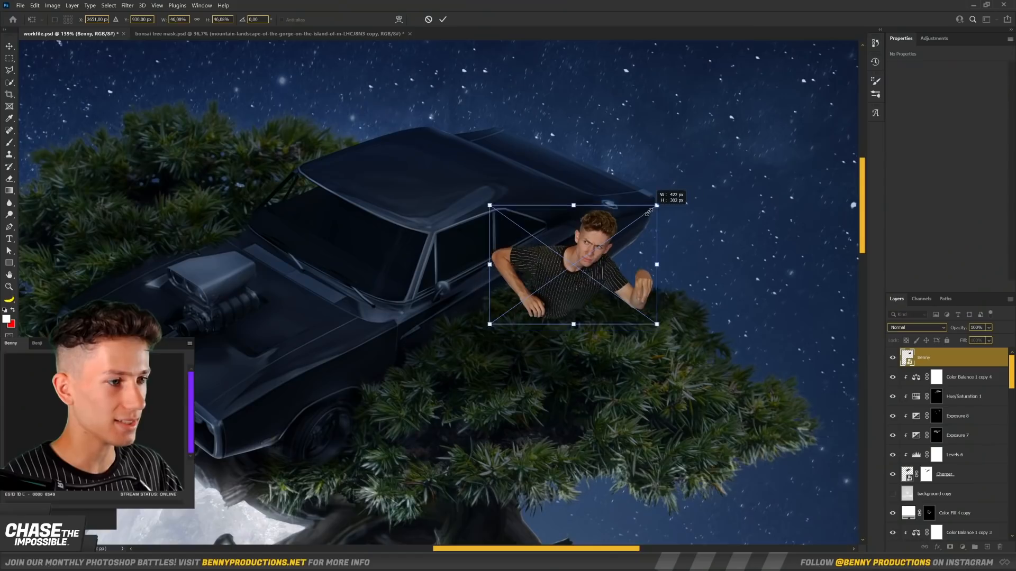
drag(665, 191, 642, 204)
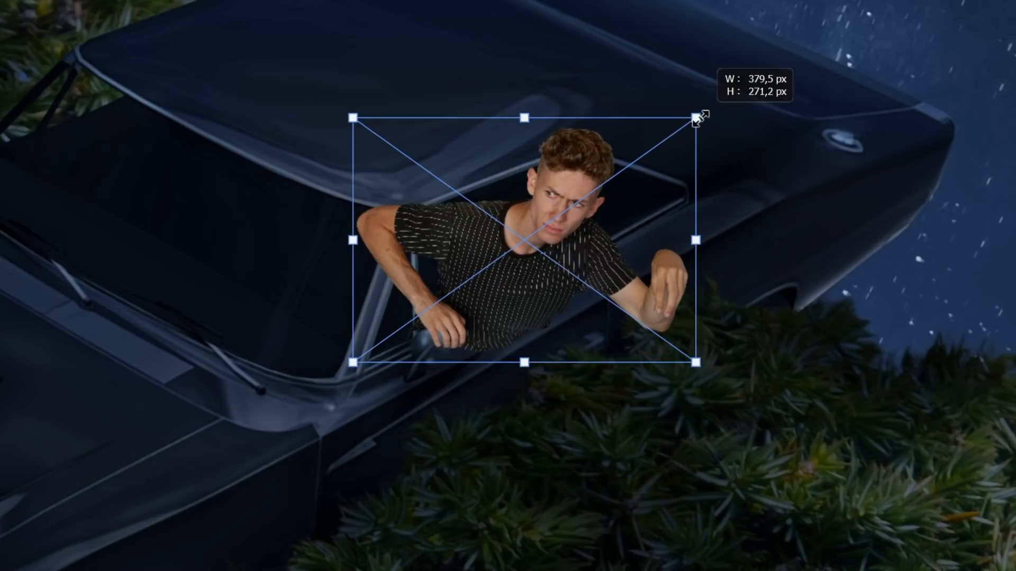
drag(550, 194, 553, 194)
drag(735, 98, 735, 98)
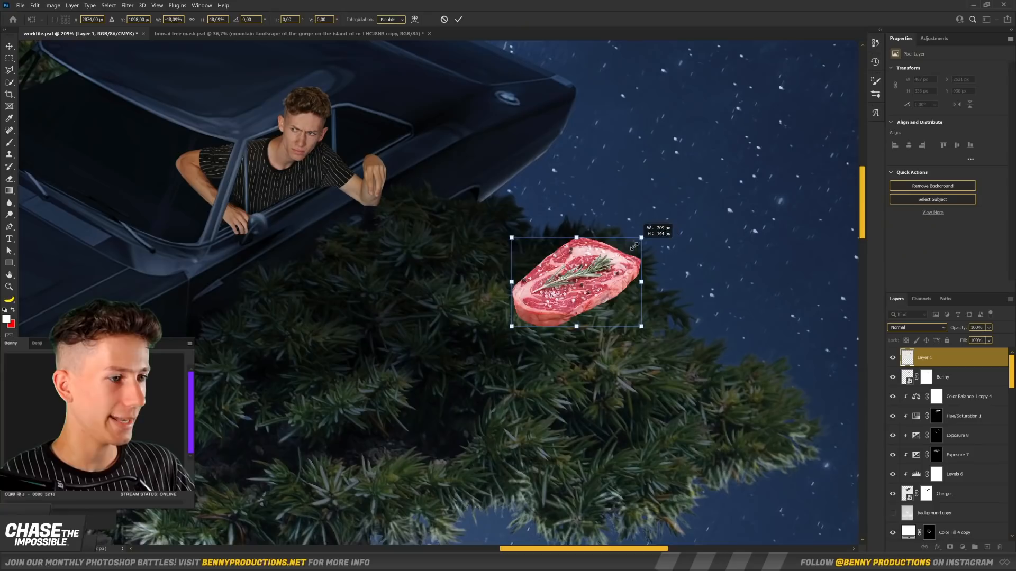
Shrink the raw steak to about 37%, rotate it upright and place it in the man's outstretched hand.
drag(641, 235, 629, 249)
drag(613, 210, 592, 208)
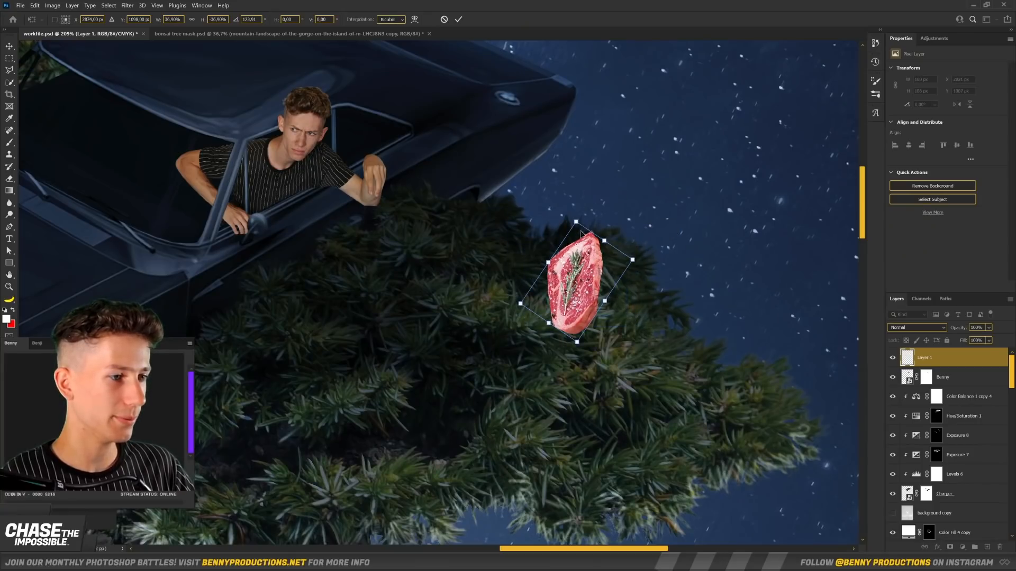
drag(576, 272, 390, 211)
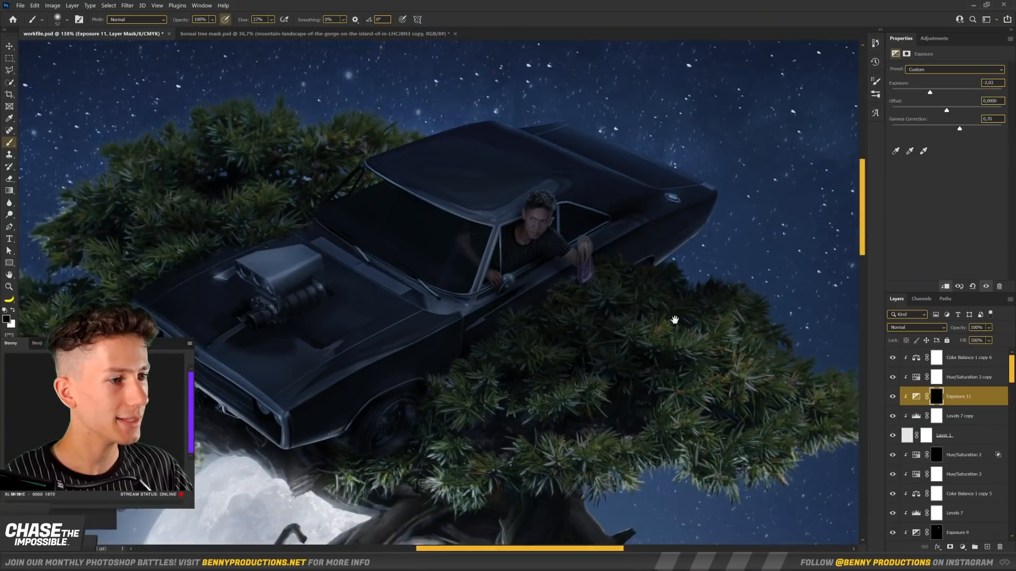
Place the white logo on the Charger's front grille at about 37 × 40 px and set its opacity to 24%.
scroll(601, 370, down, 3)
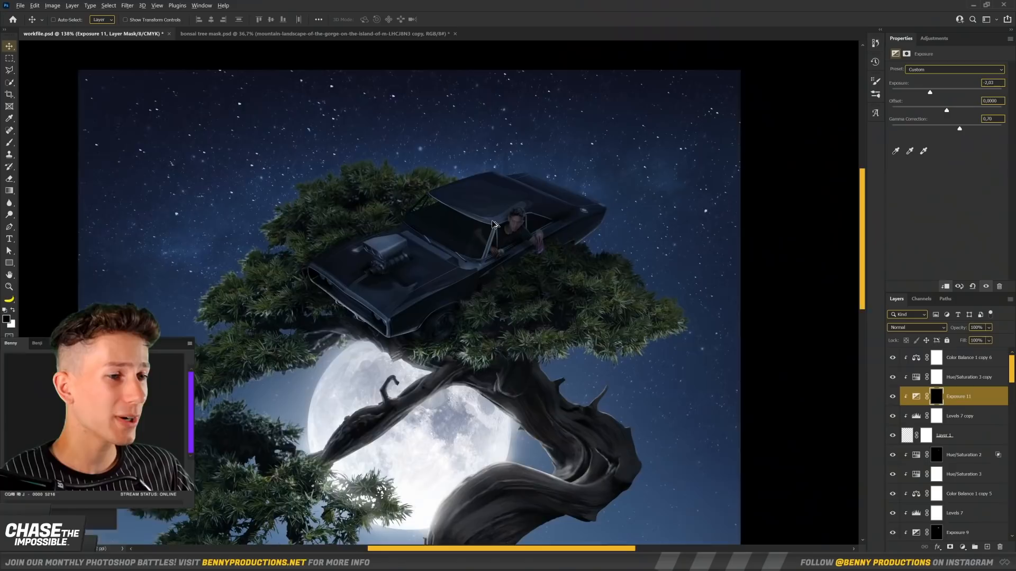
scroll(492, 224, down, 6)
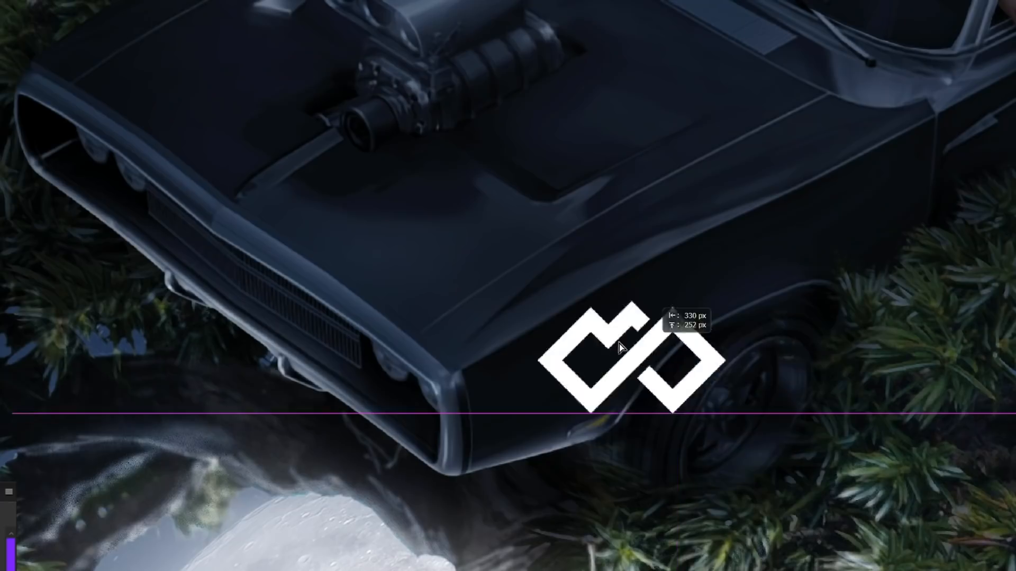
drag(626, 346, 498, 281)
scroll(227, 247, up, 5)
scroll(498, 282, down, 7)
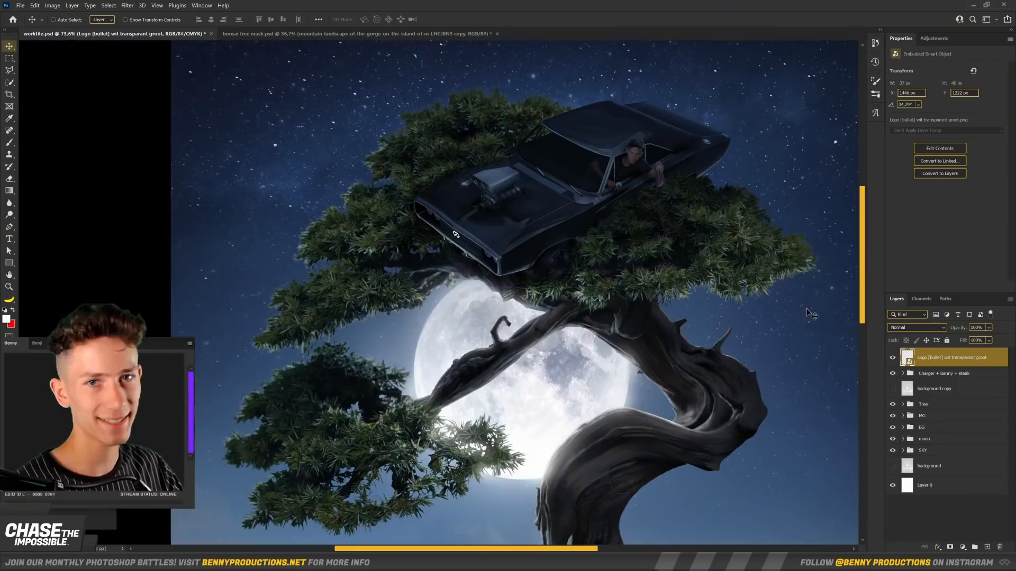
key(2)
key(4)
scroll(416, 274, up, 4)
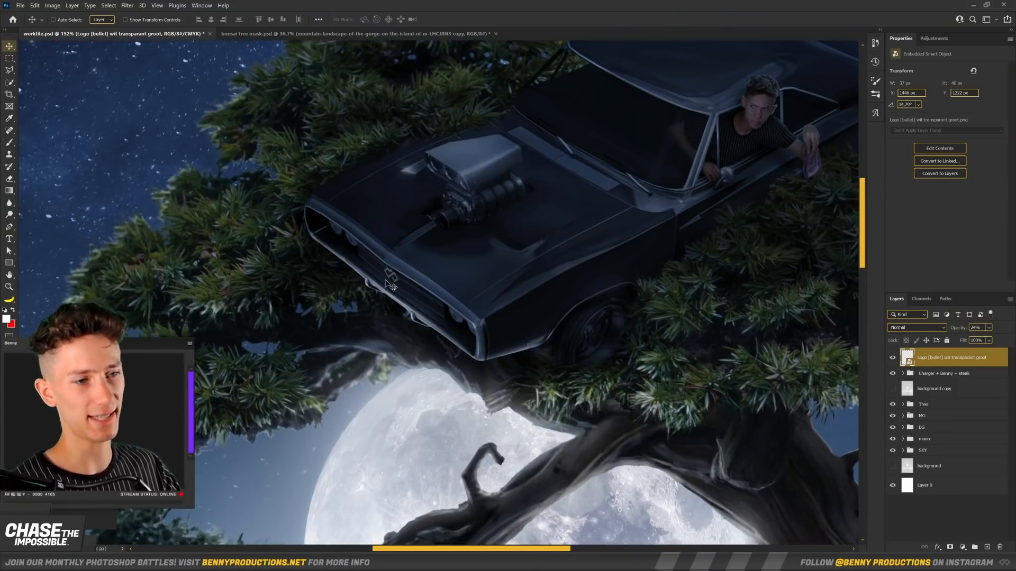
Paint a warm Linear Dodge glow on the Color Fill 5 copy mask, spreading from the Charger's headlights over the branches.
scroll(331, 236, up, 3)
scroll(545, 224, down, 2)
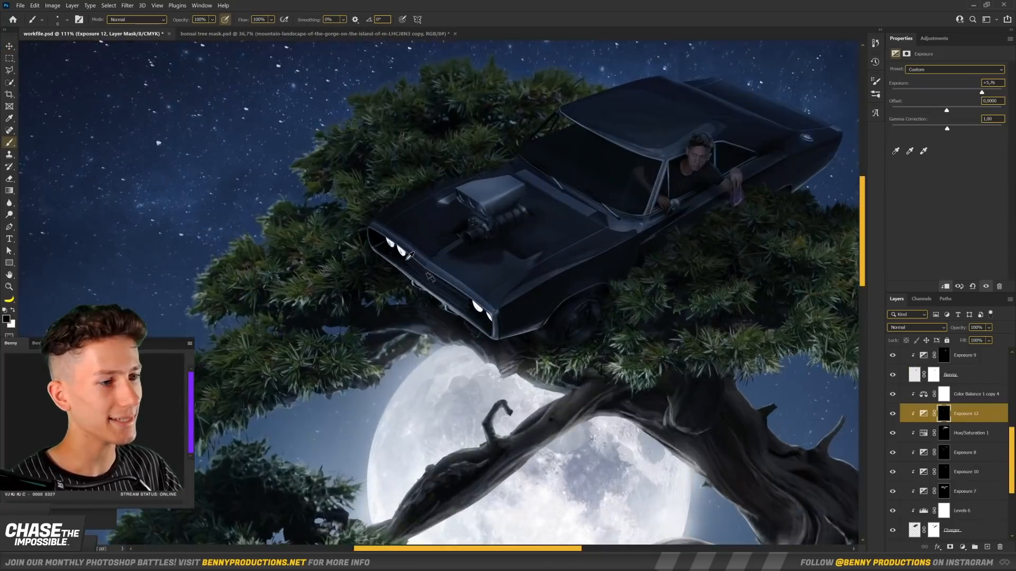
scroll(971, 501, up, 6)
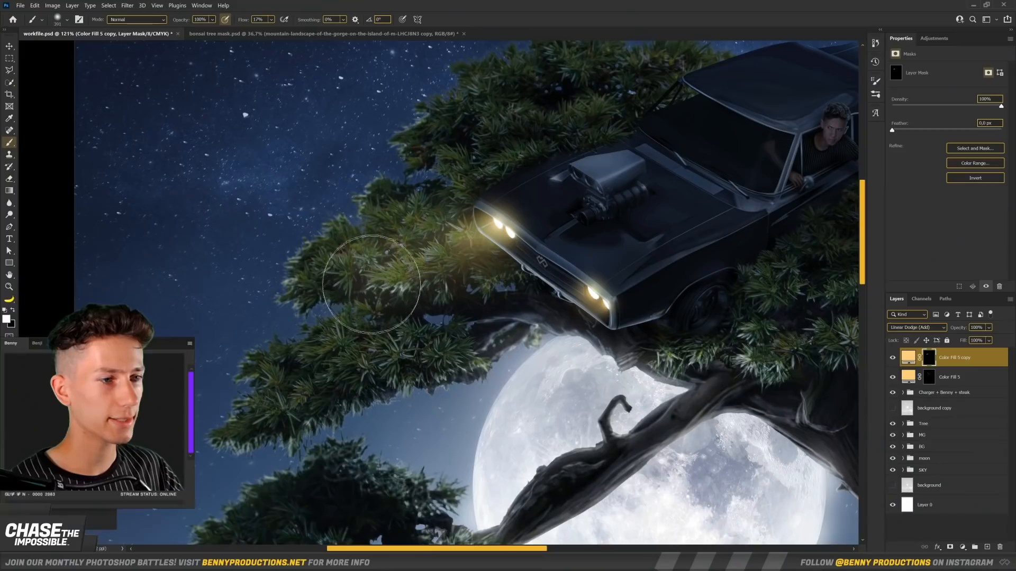
mouse_move(397, 261)
mouse_down()
mouse_move(387, 275)
mouse_move(324, 293)
mouse_move(214, 294)
mouse_move(206, 333)
mouse_up()
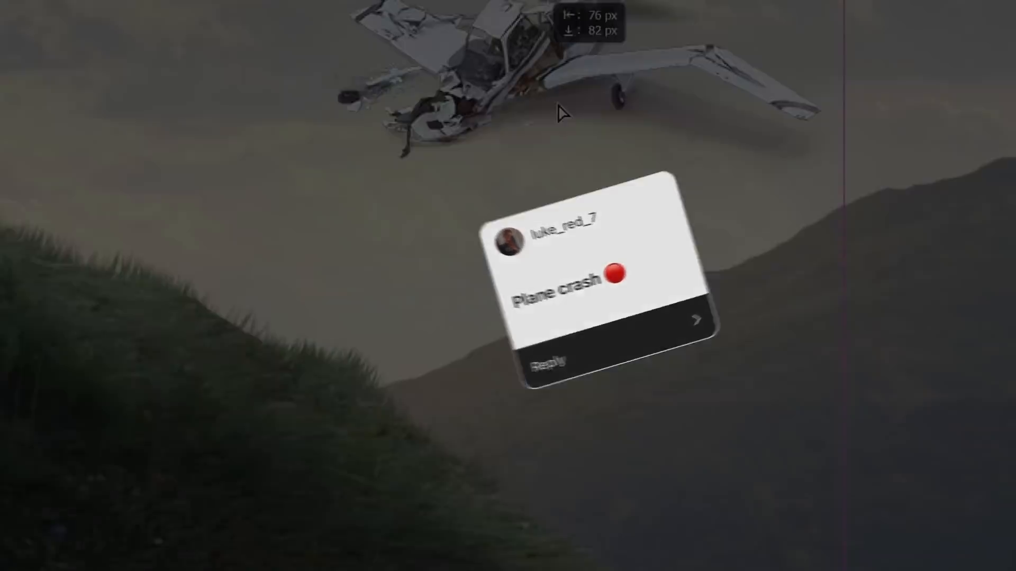
Move the crashed small aircraft onto the ridge of the distant mountain beside the grassy hill.
drag(559, 113, 711, 319)
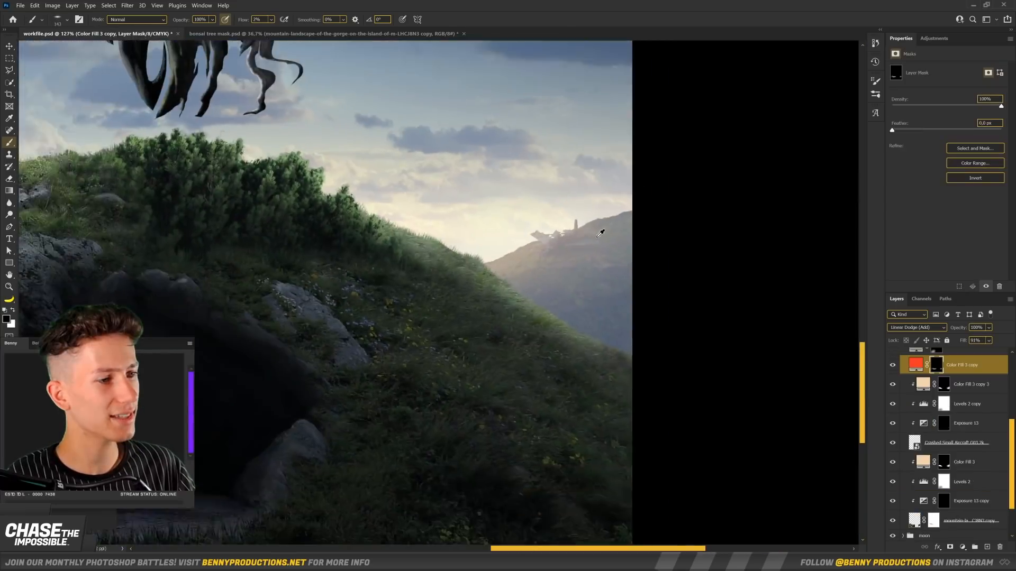
scroll(601, 227, down, 3)
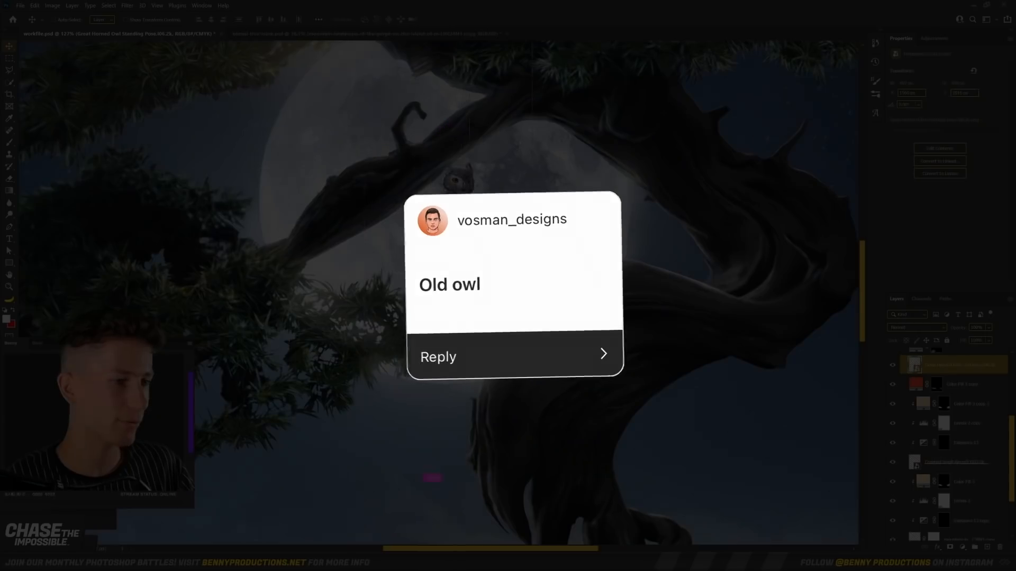
Scale down the great horned owl and perch it on the curved trunk in front of the moon.
drag(529, 201, 587, 246)
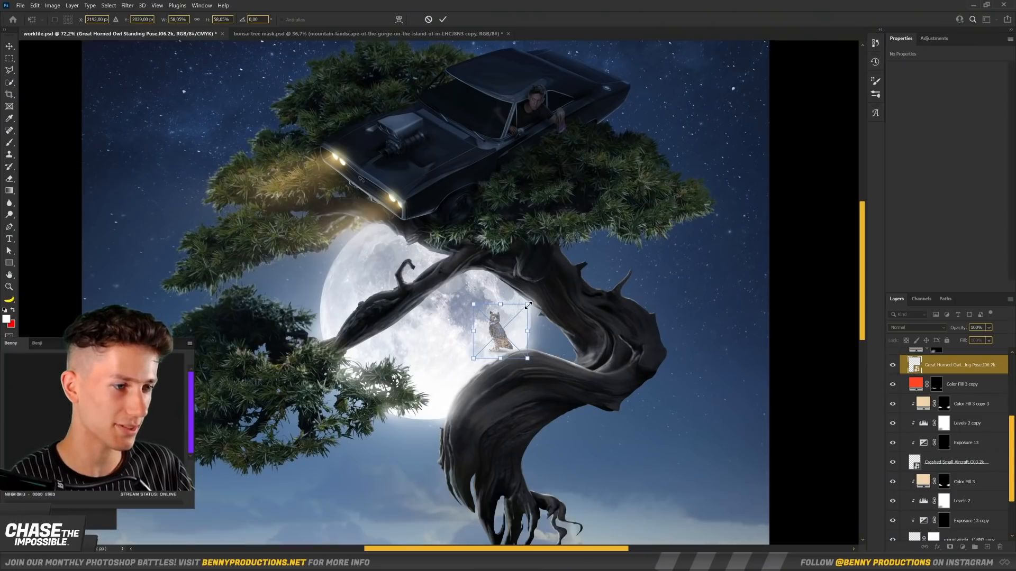
drag(496, 331, 495, 330)
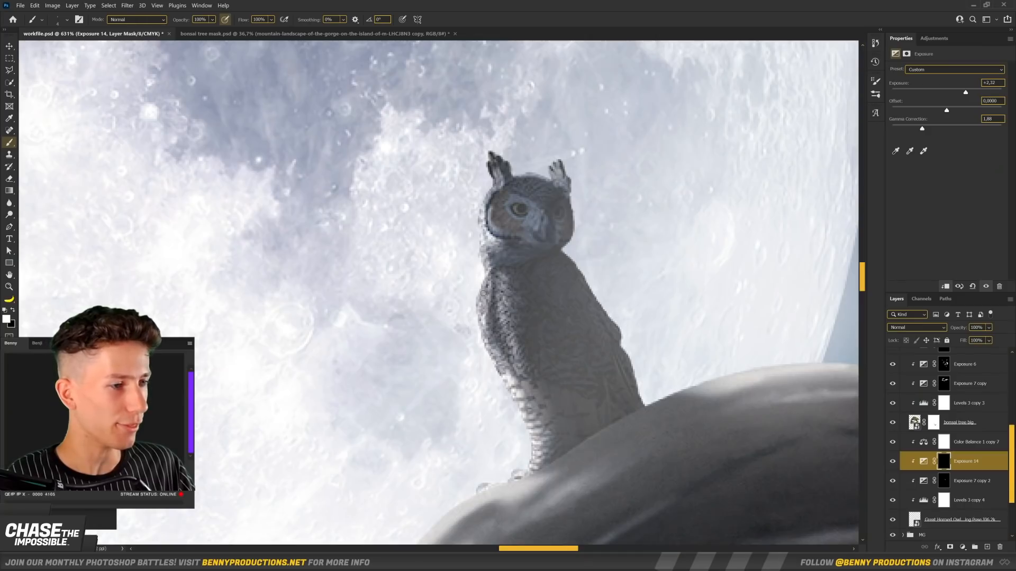
scroll(483, 293, down, 5)
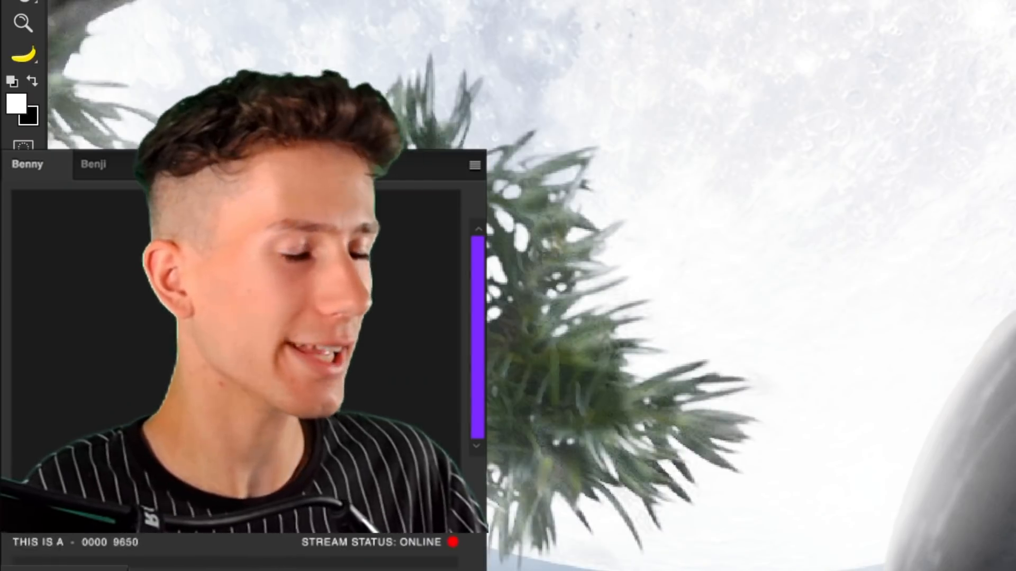
Move the potato into the scene and stand it behind the rocky crest of the grassy hill.
scroll(751, 286, up, 4)
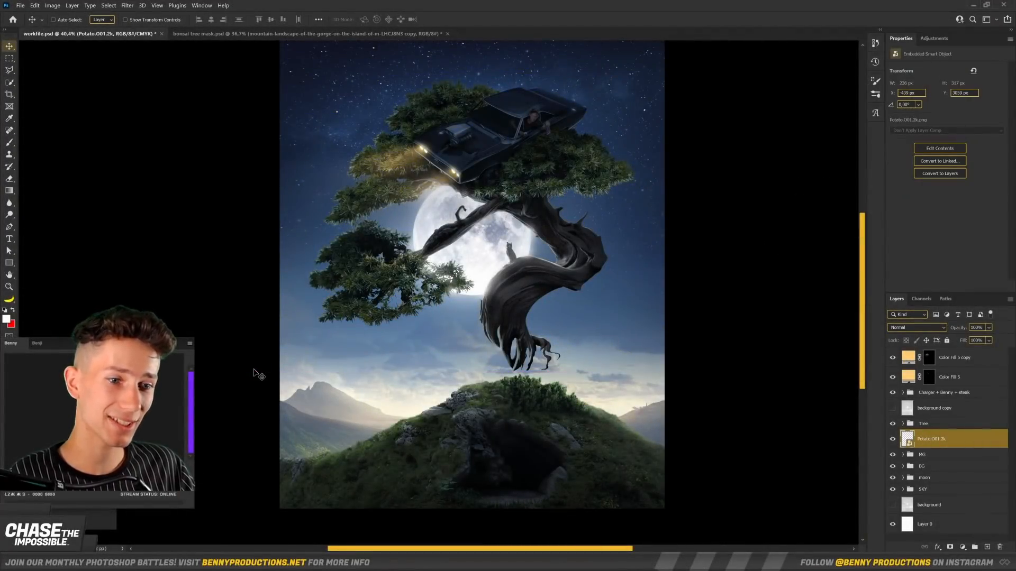
drag(180, 393, 567, 367)
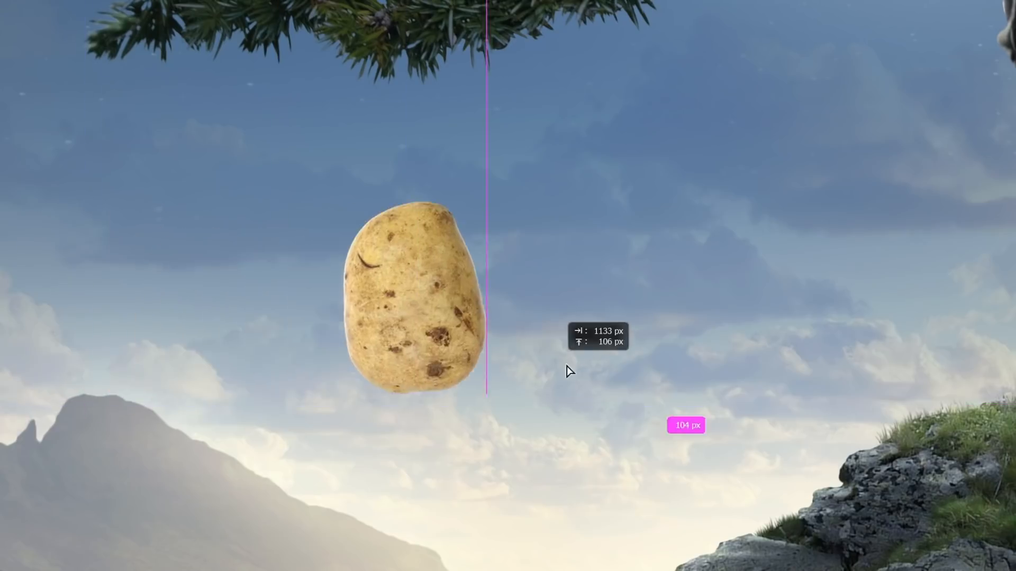
drag(217, 371, 377, 348)
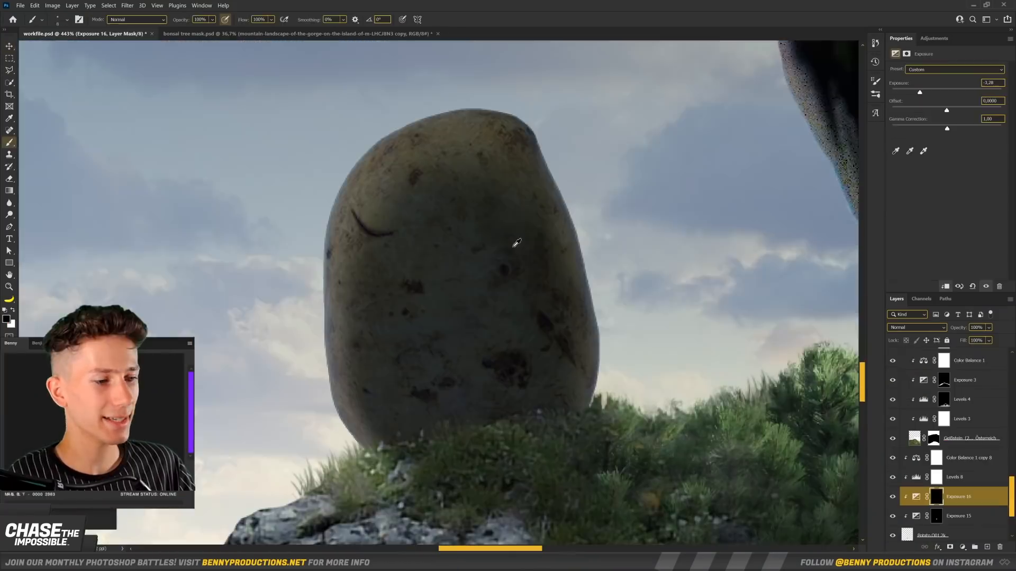
Shade the potato's lower half by painting a soft central crease on the Exposure 16 layer mask.
scroll(516, 243, down, 10)
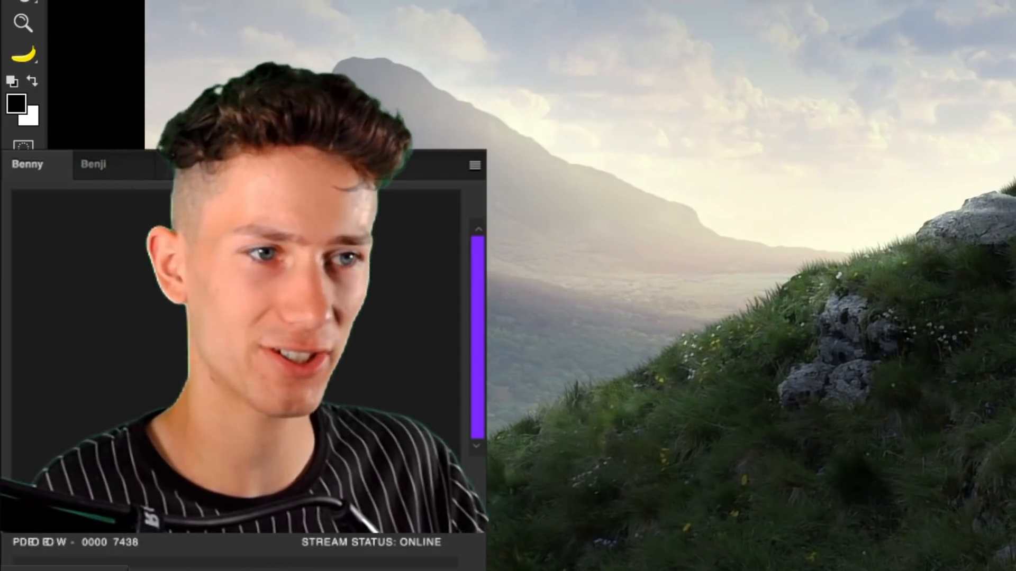
scroll(751, 286, up, 7)
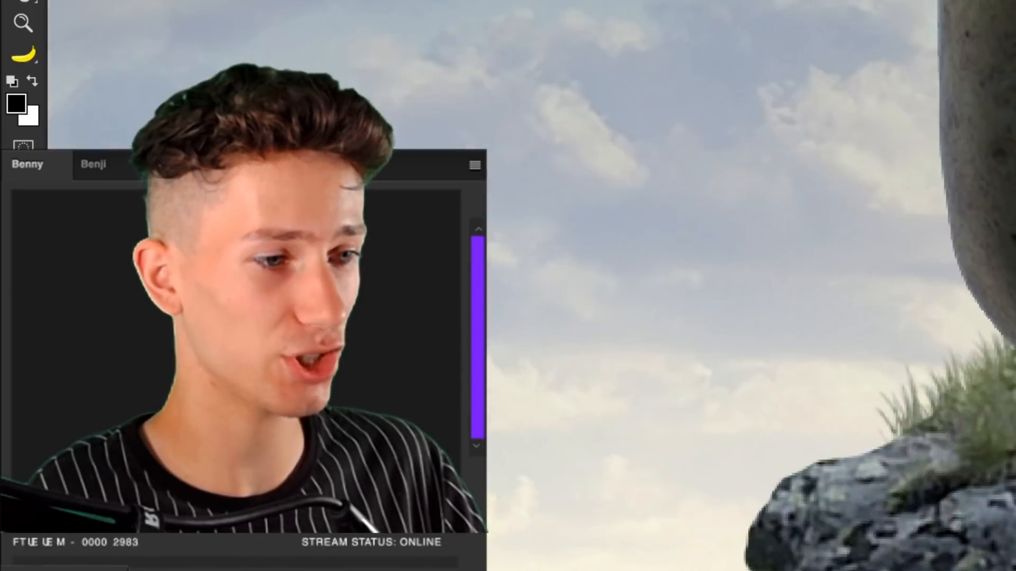
scroll(751, 286, up, 3)
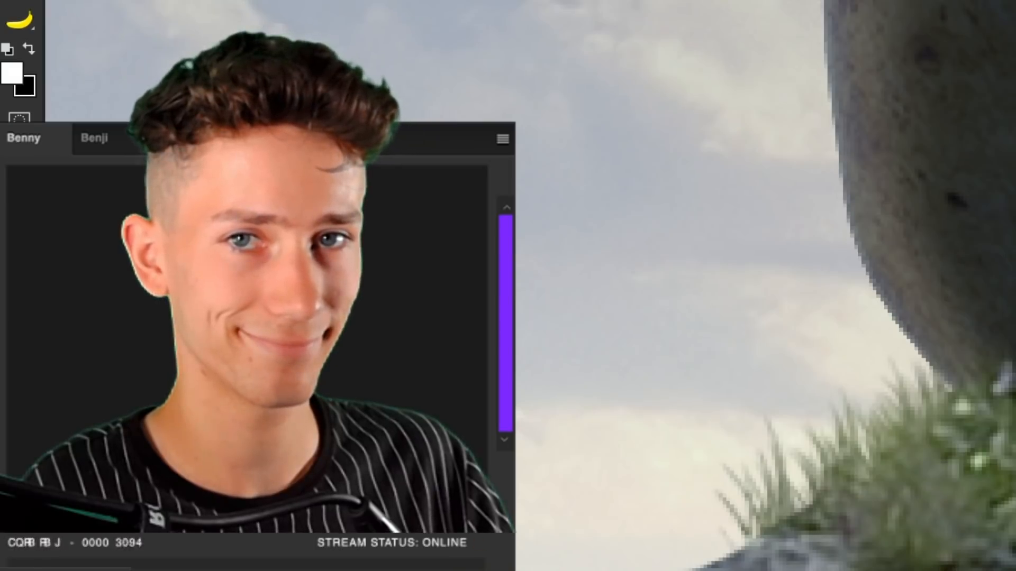
scroll(482, 296, down, 5)
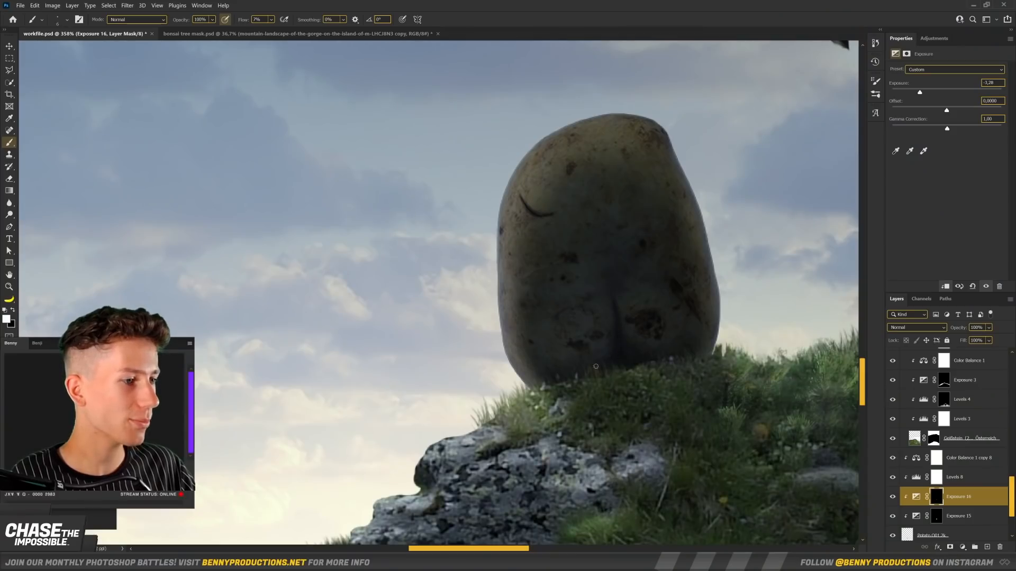
scroll(508, 278, down, 4)
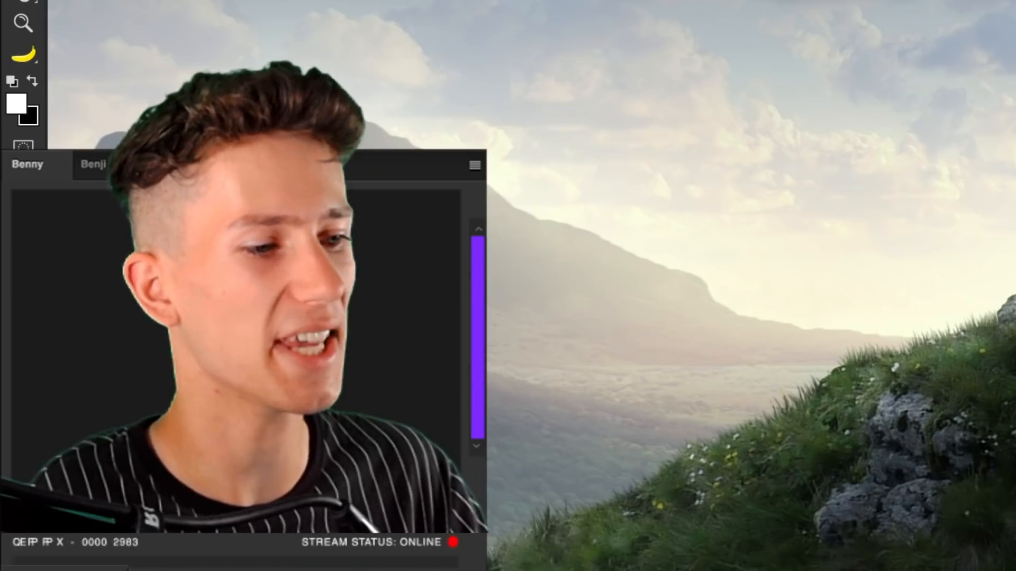
Place the six pack of cans in the grass beside the potato and move its layer down the stack toward the potato layer.
key(v)
scroll(629, 285, up, 3)
drag(629, 286, 542, 297)
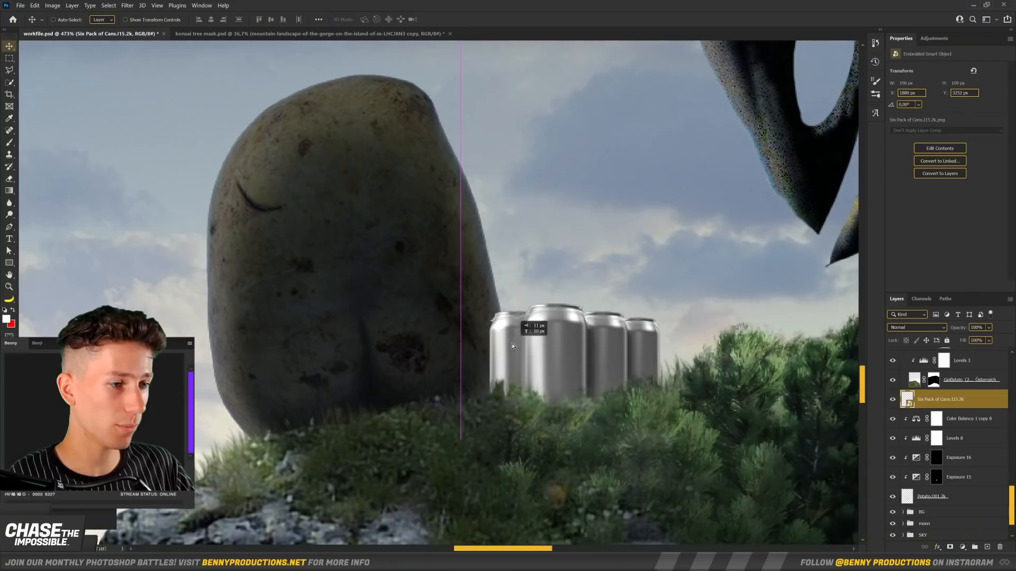
drag(512, 344, 577, 370)
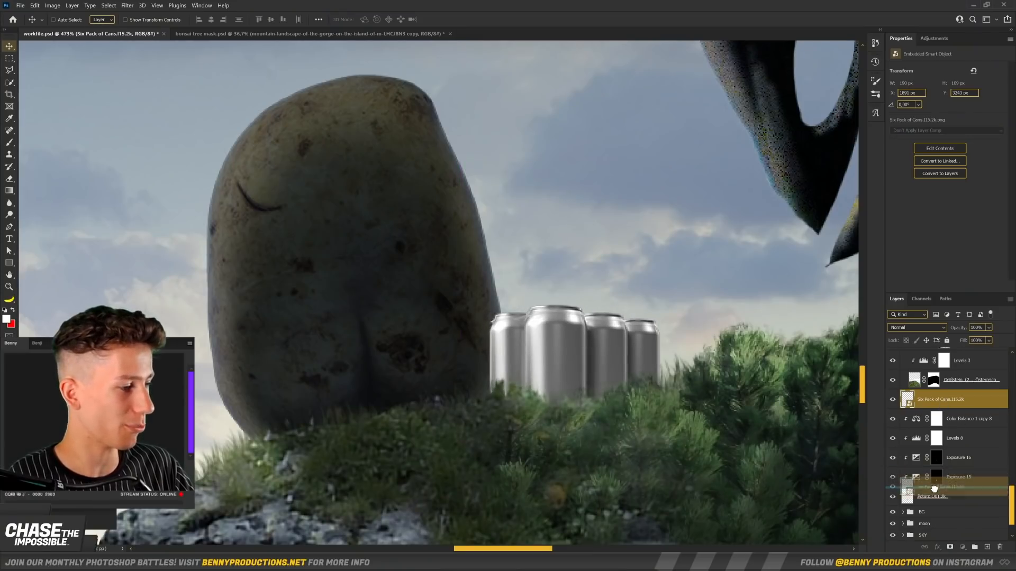
drag(930, 497, 930, 494)
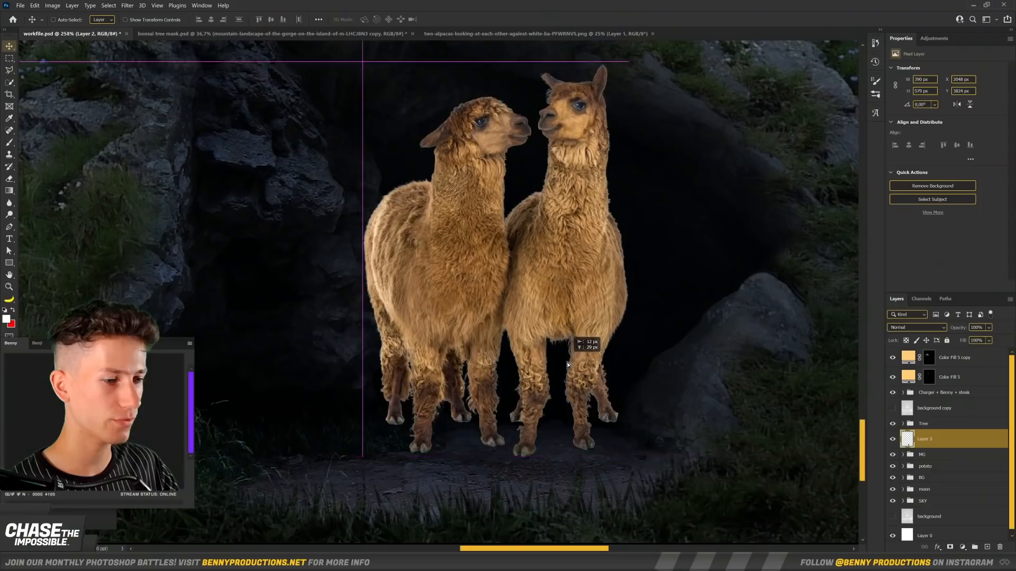
Stand the two alpacas on the path inside the dark cave entrance.
drag(567, 362, 584, 358)
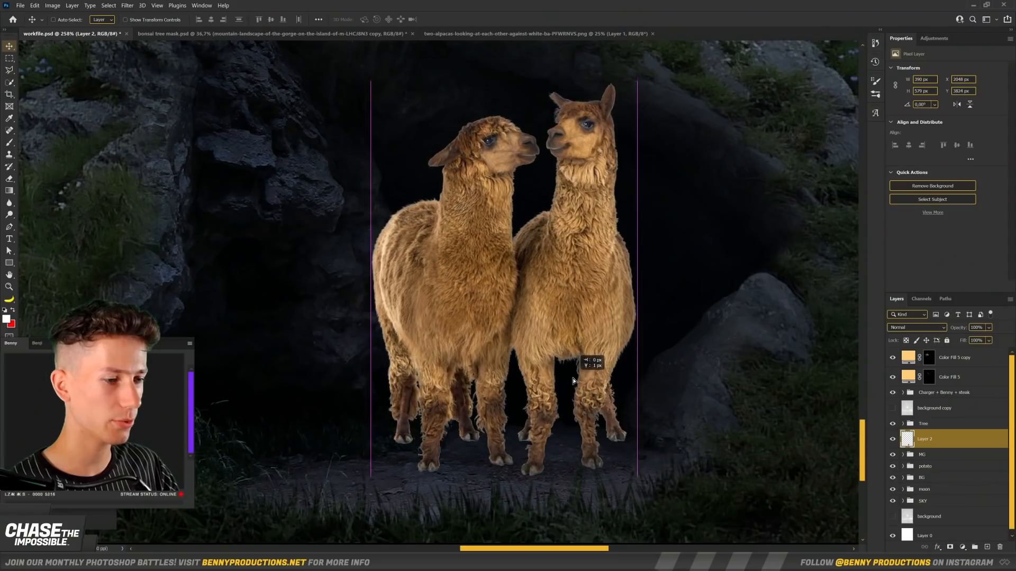
scroll(644, 293, up, 5)
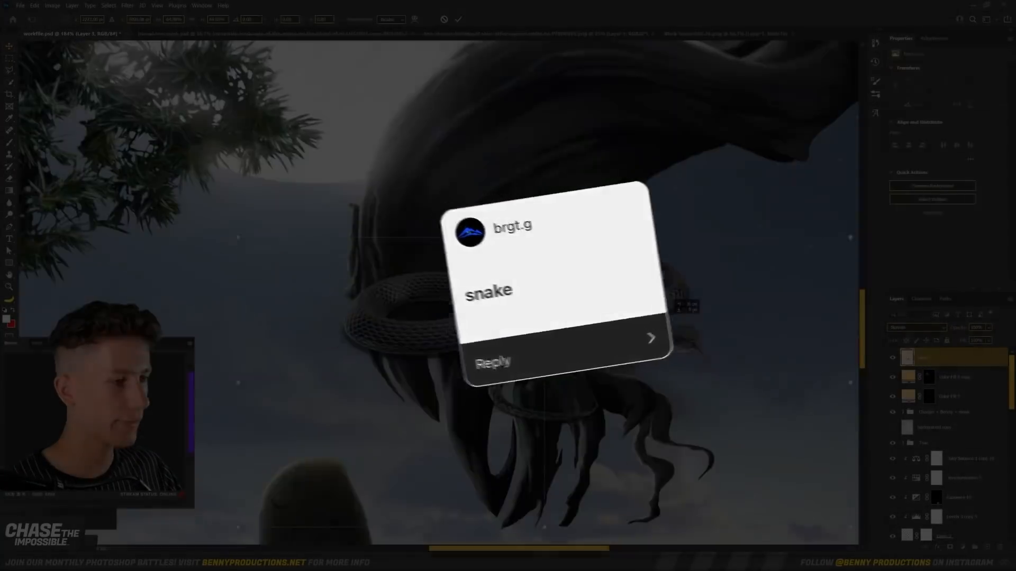
Position the black snake across the lower trunk and mask it so the head and neck emerge from the trunk's side.
drag(667, 325, 624, 328)
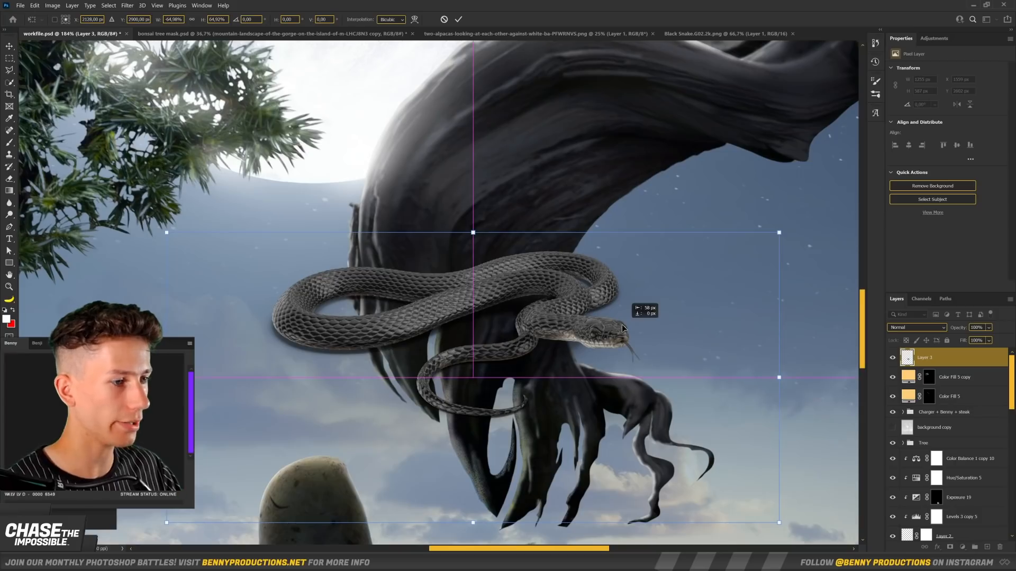
scroll(628, 332, down, 2)
scroll(628, 332, up, 3)
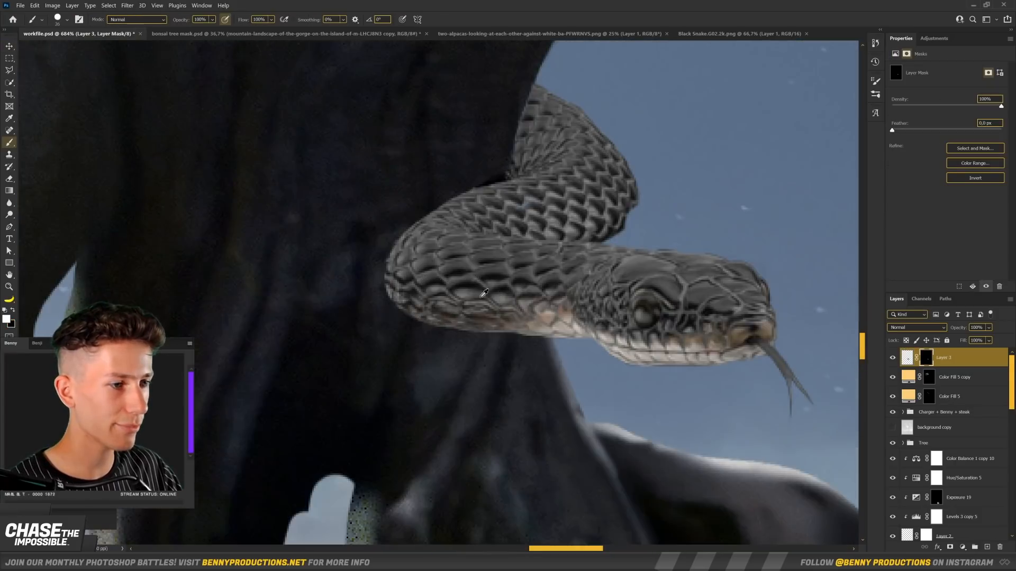
scroll(621, 356, down, 4)
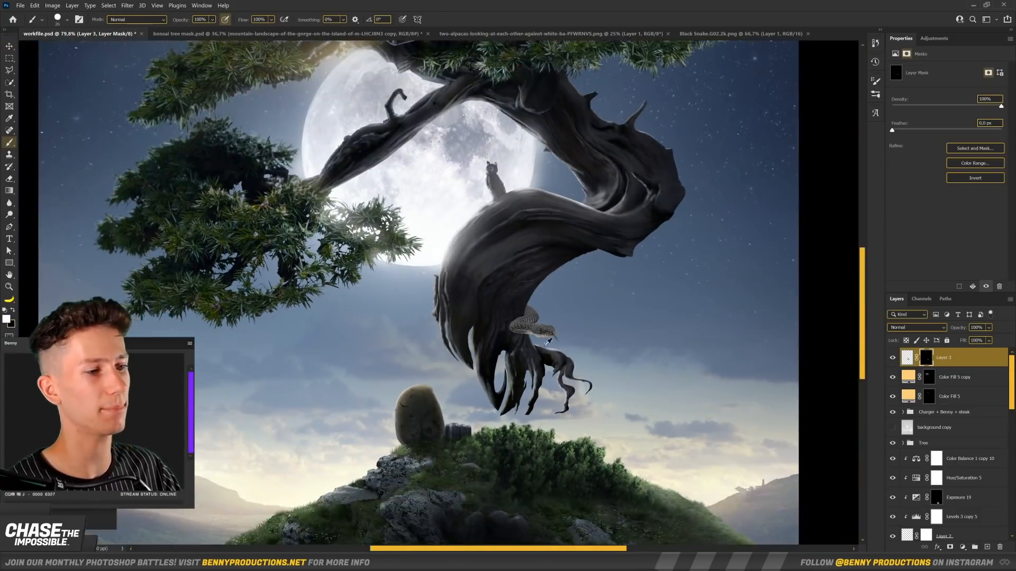
scroll(541, 324, up, 2)
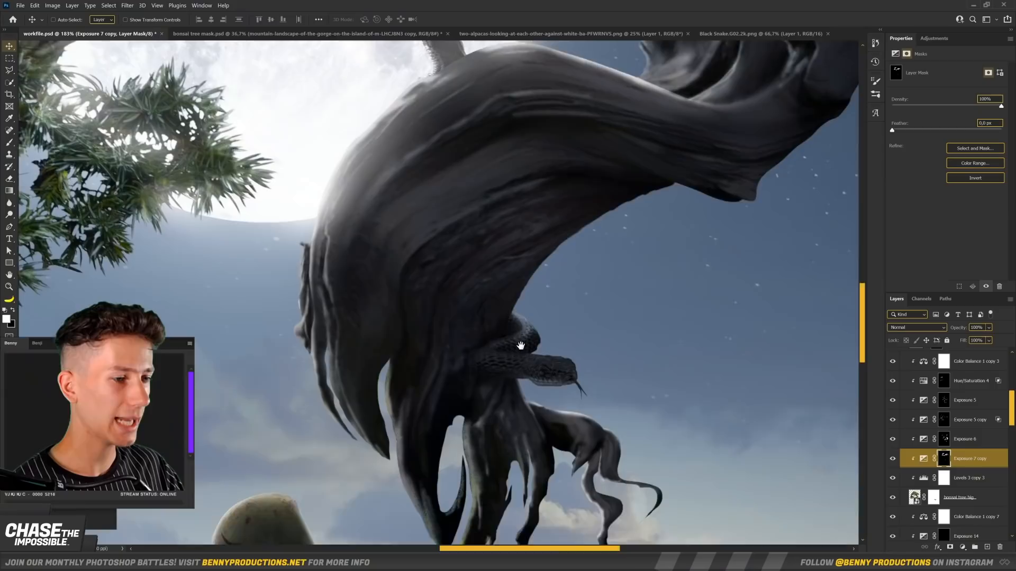
Warp a snake body coil around the curved trunk above the snake's head so it follows the bark.
drag(521, 346, 542, 366)
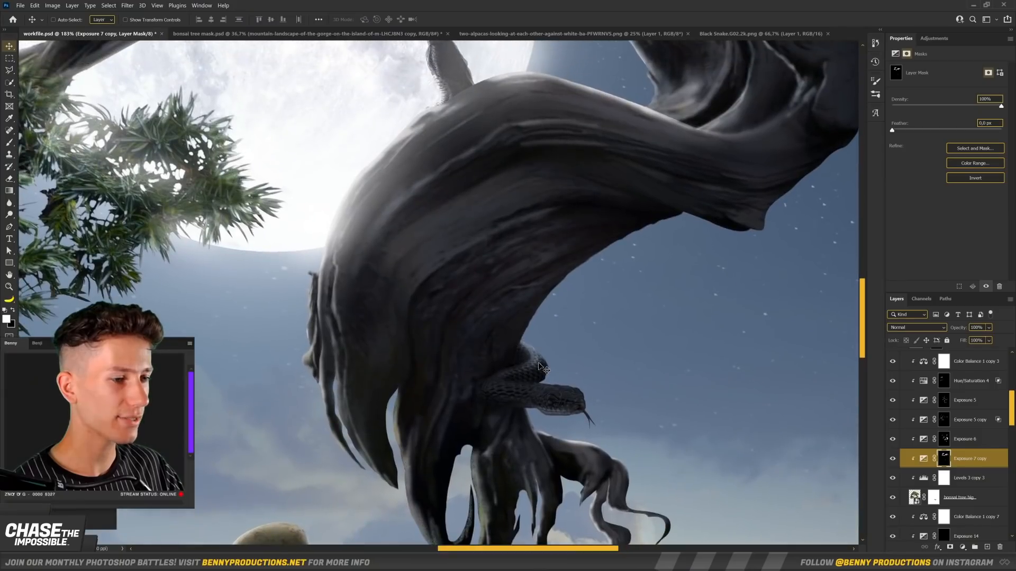
drag(423, 252, 431, 304)
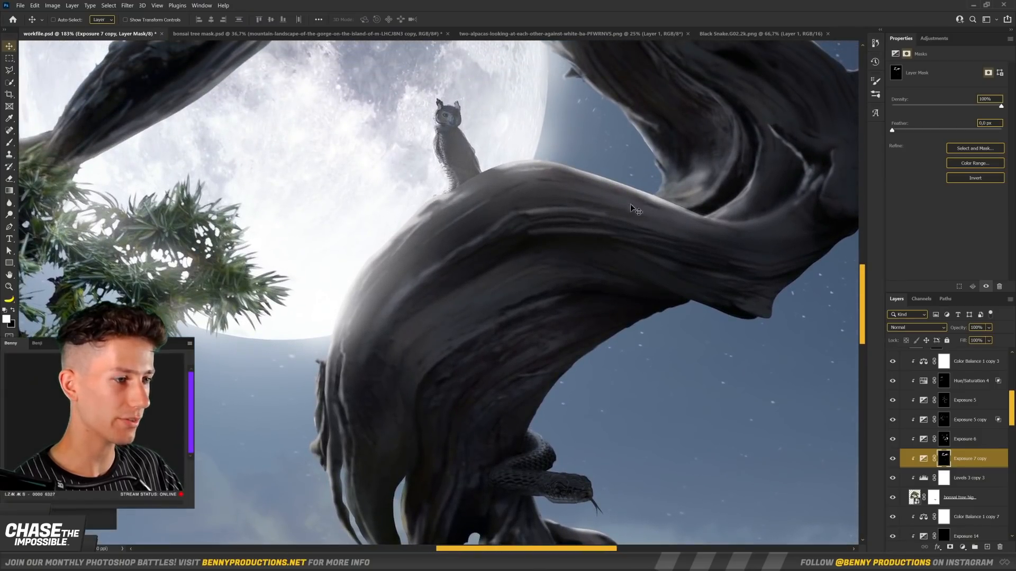
drag(686, 393, 619, 283)
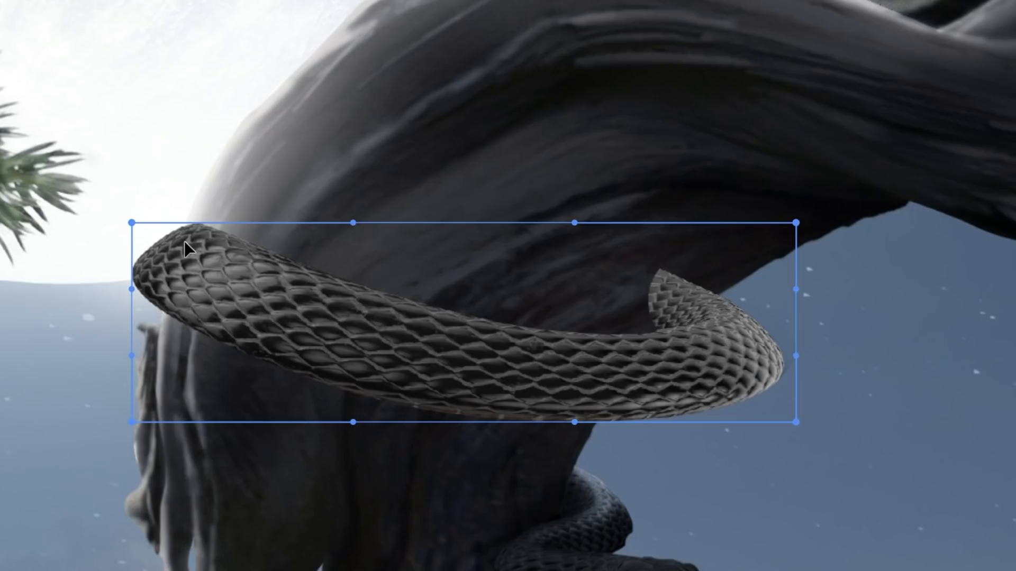
drag(184, 240, 175, 275)
drag(143, 318, 164, 313)
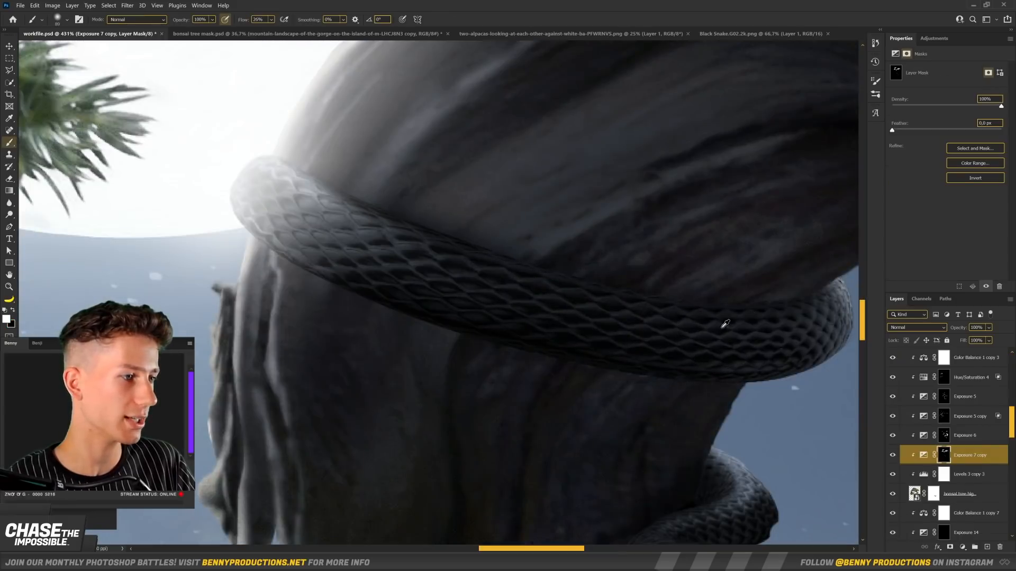
Paint shading on the trunk along the snake coil using the Exposure 7 copy mask.
drag(723, 328, 710, 325)
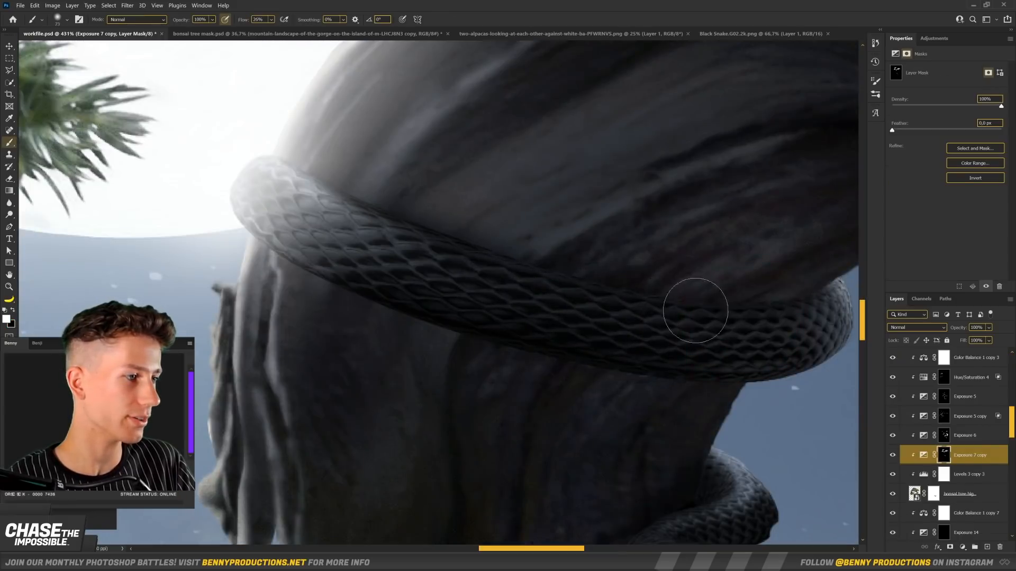
scroll(792, 316, down, 10)
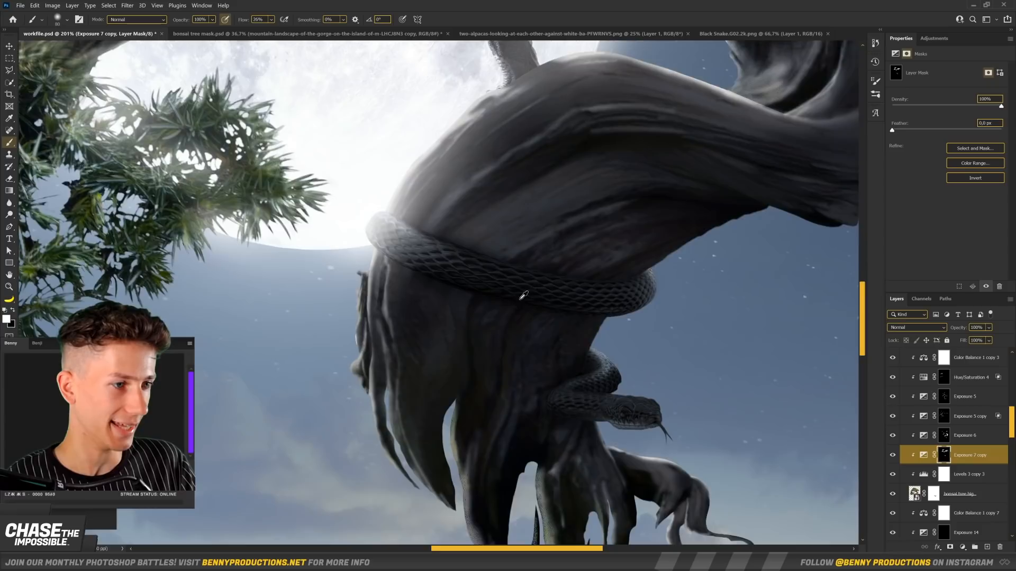
scroll(686, 372, down, 5)
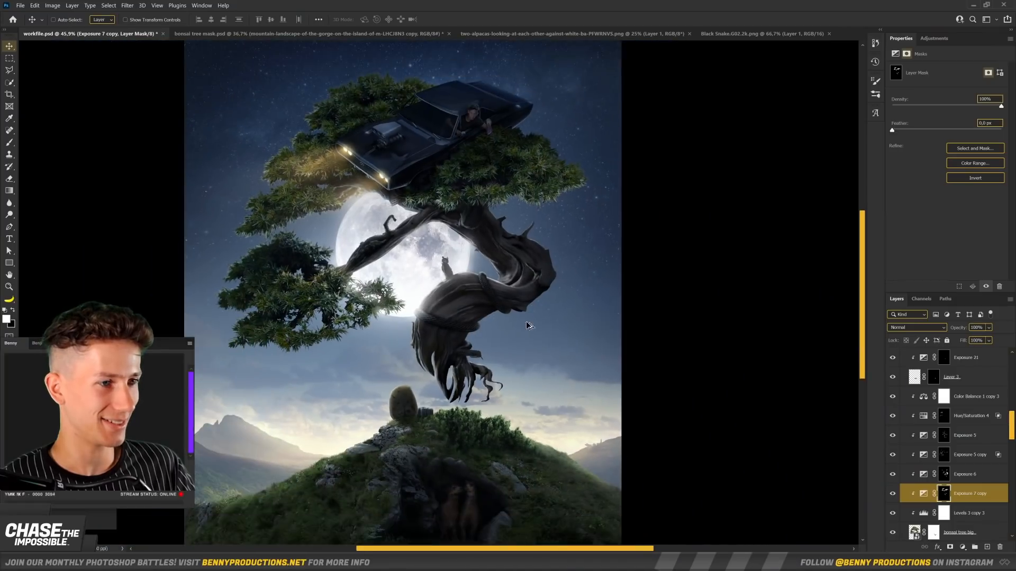
scroll(527, 324, up, 10)
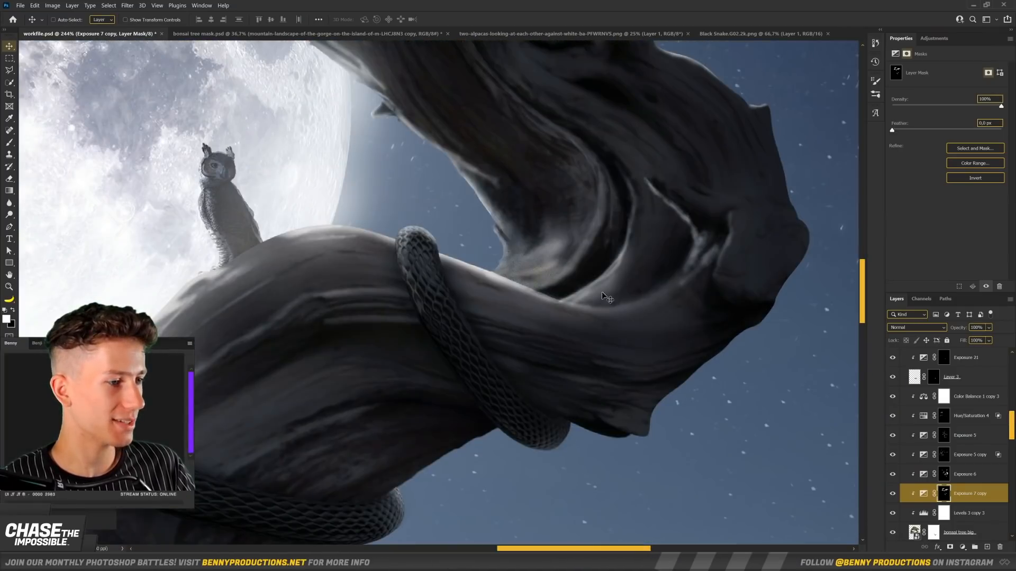
scroll(604, 103, down, 8)
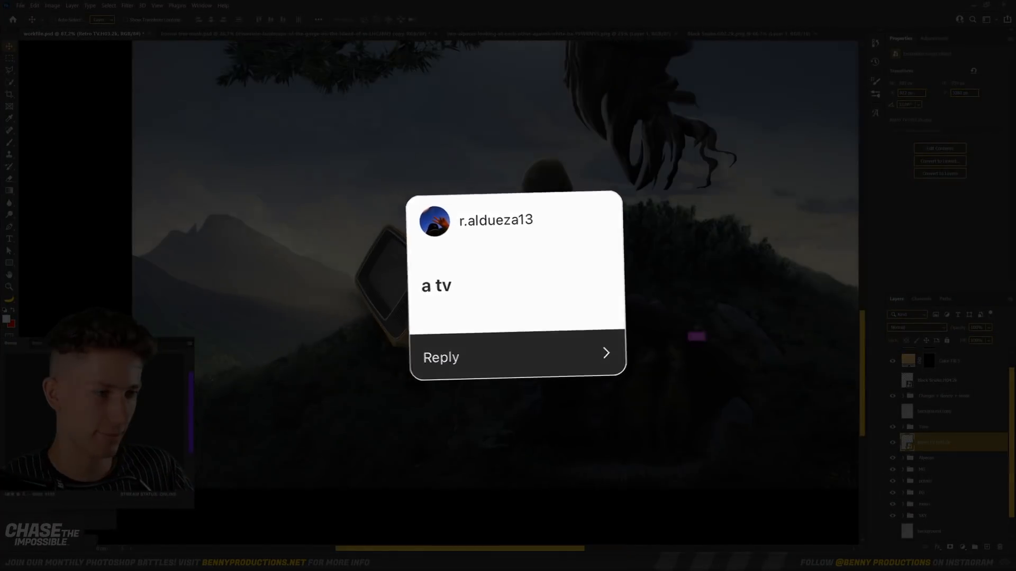
Place the tilted retro TV on the hillside beside the rocks and cover its screen with the white Shape 1.
drag(404, 340, 452, 344)
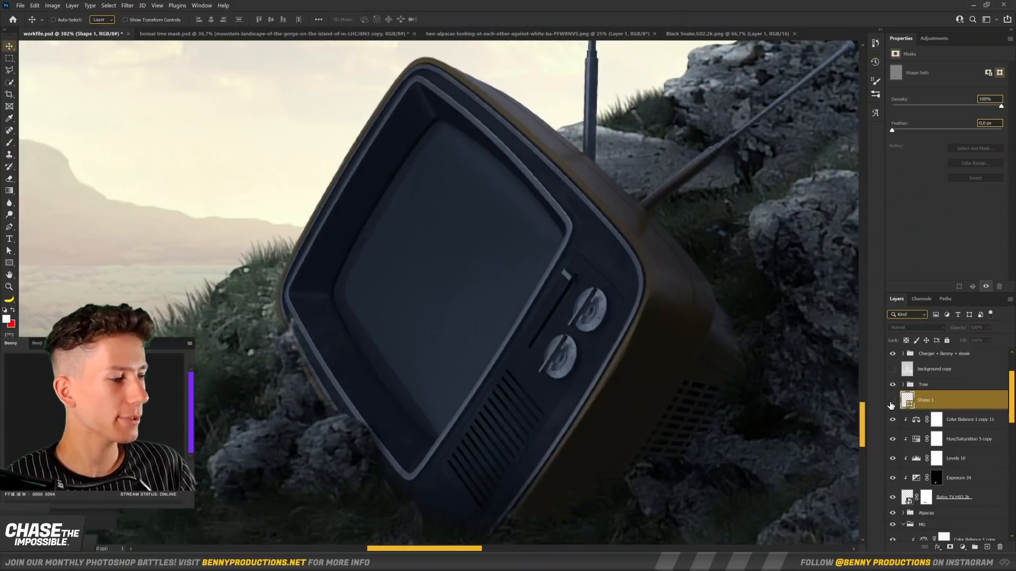
key(alt+BackSpace)
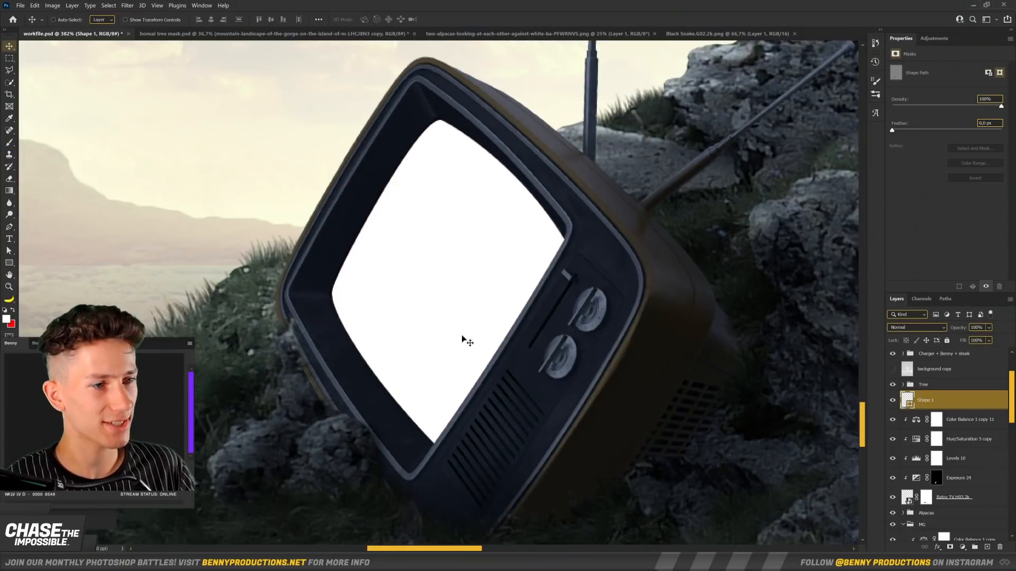
scroll(424, 305, down, 8)
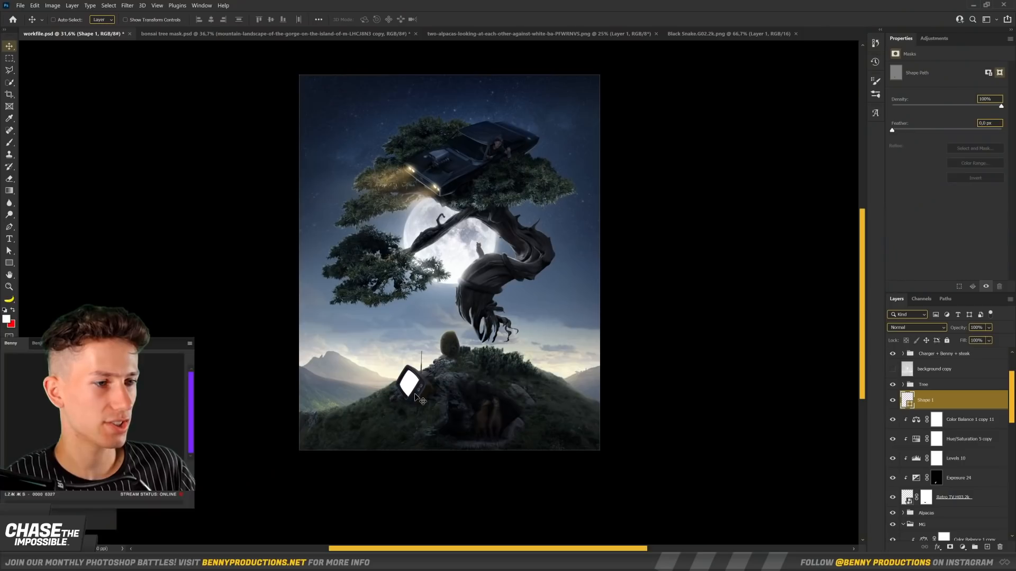
Skew, rotate and position the colour-bar test pattern so it fits inside the tilted retro TV's screen shape.
scroll(415, 397, up, 1)
drag(560, 309, 555, 323)
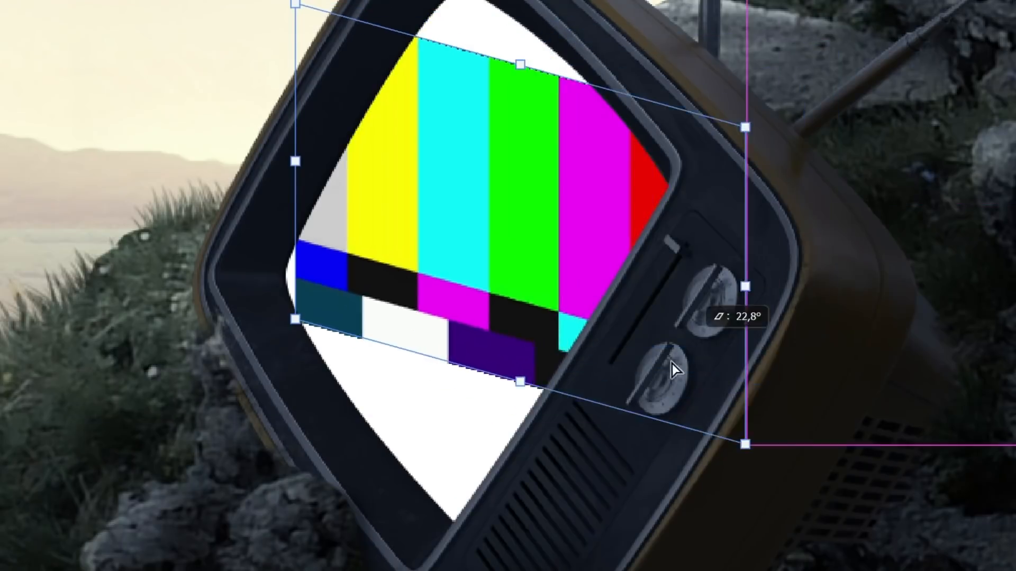
drag(707, 308, 568, 497)
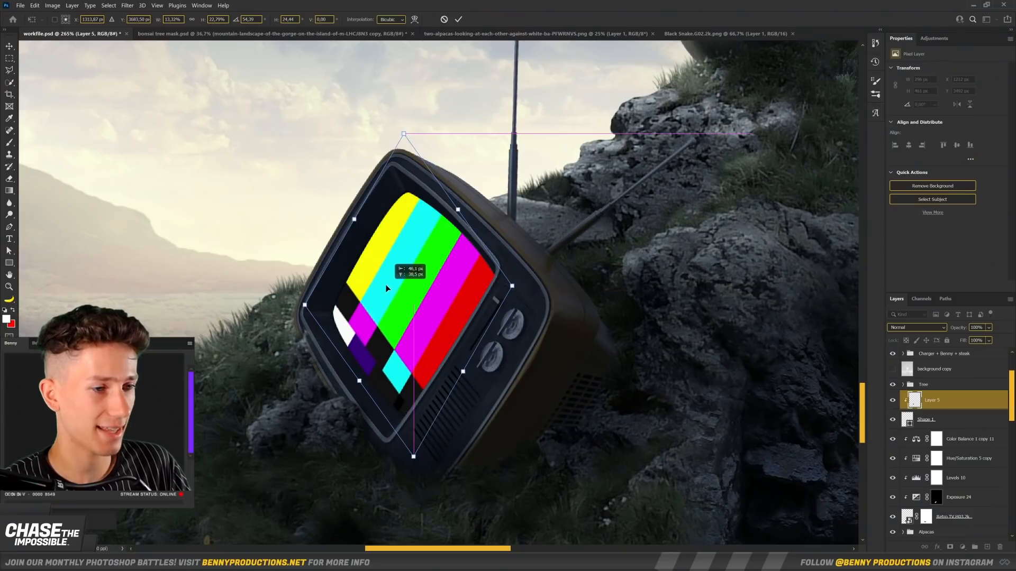
drag(394, 283, 389, 287)
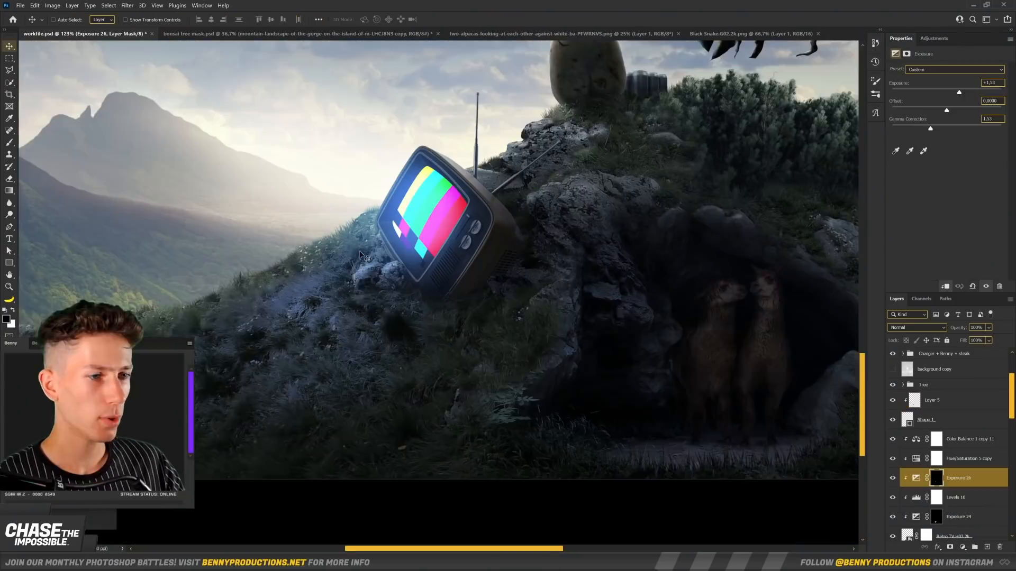
scroll(347, 386, down, 2)
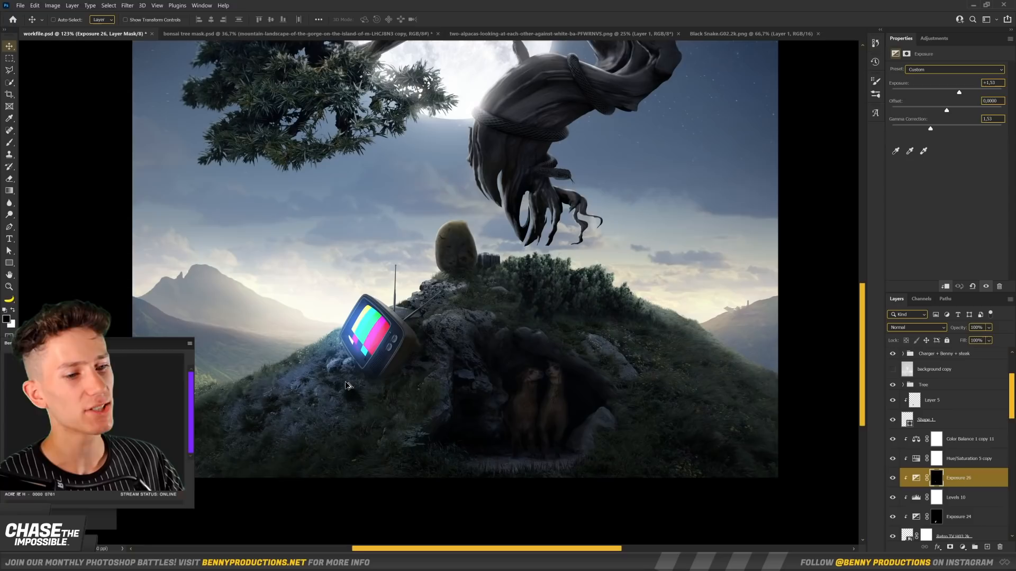
scroll(568, 261, down, 4)
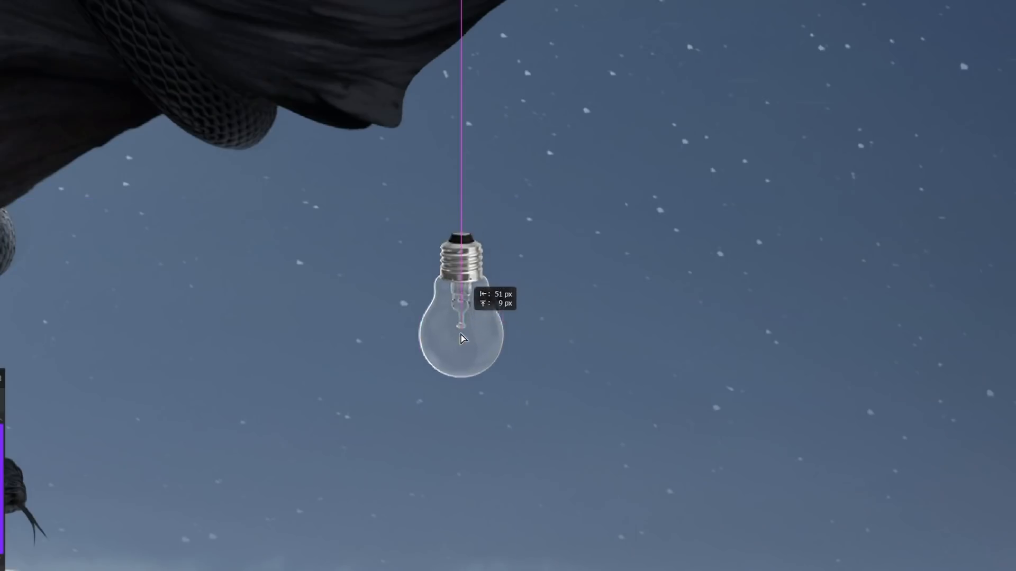
Arrange large and small light bulb copies in a staggered cluster beneath the curved trunk.
drag(462, 334, 494, 328)
scroll(530, 317, down, 3)
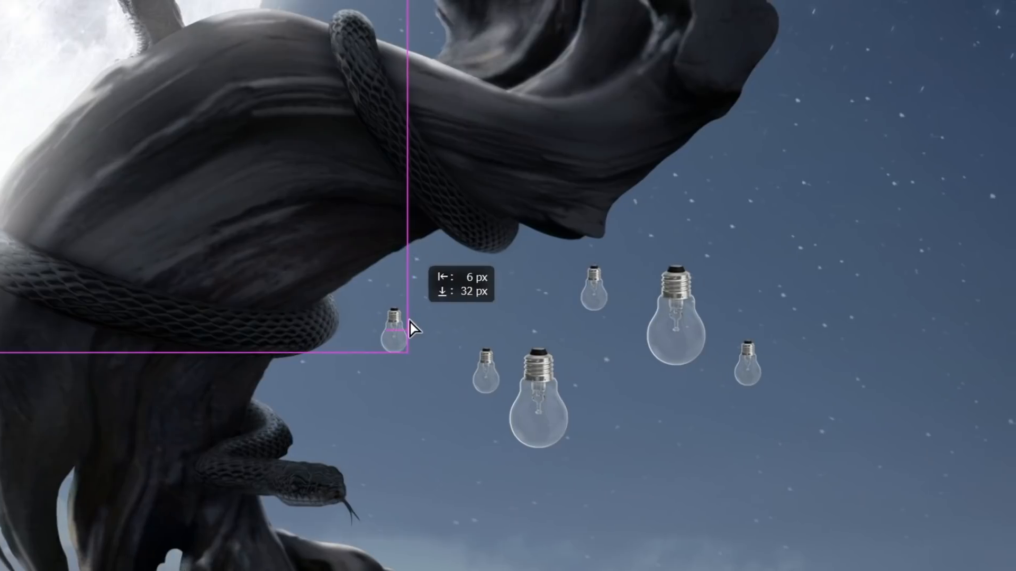
drag(411, 328, 315, 327)
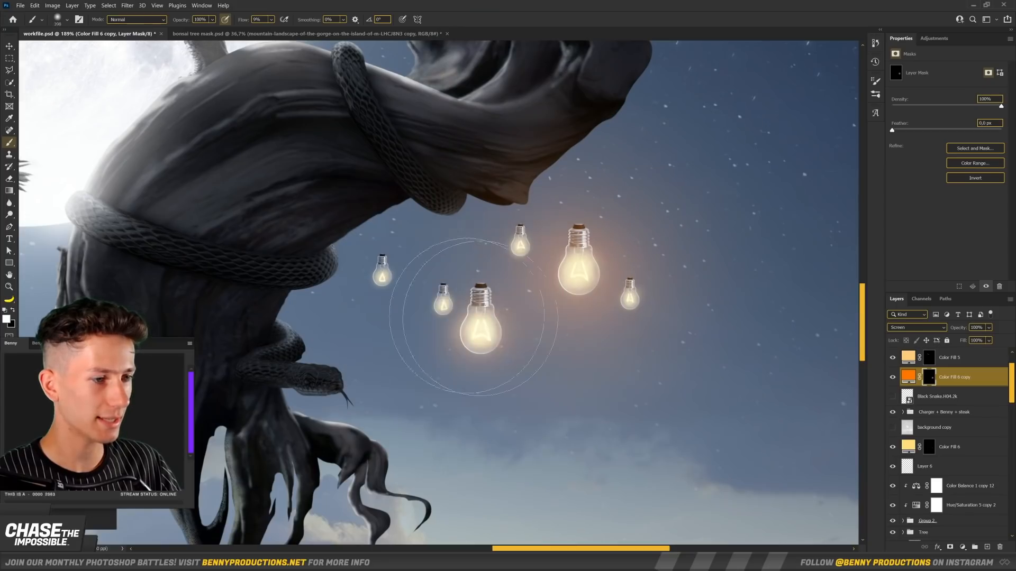
Paint an orange Screen glow around the bulbs on the Color Fill 6 copy mask and draw thin cables up to the trunk.
scroll(479, 339, down, 5)
scroll(498, 307, up, 5)
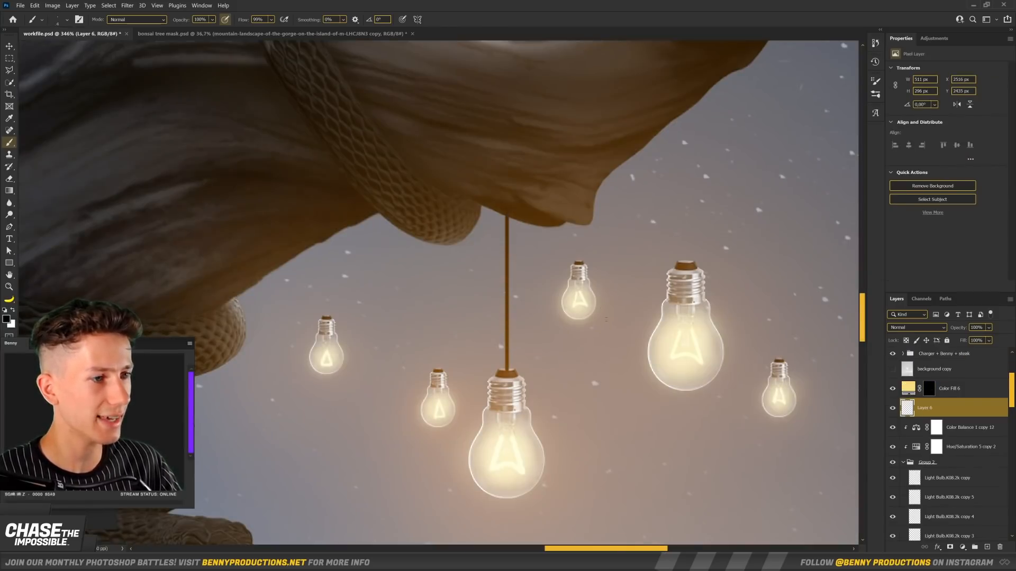
scroll(606, 319, down, 10)
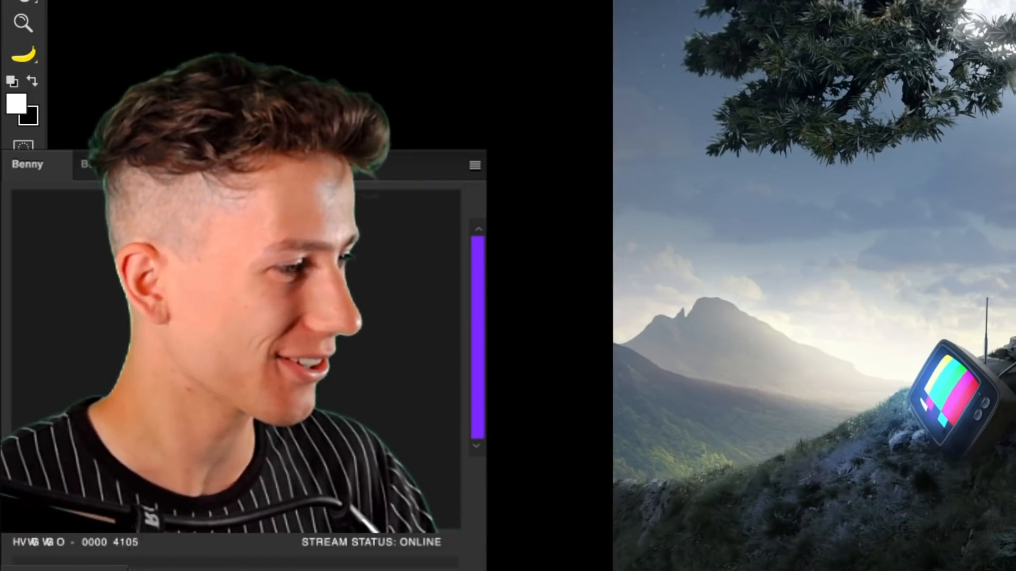
key(x)
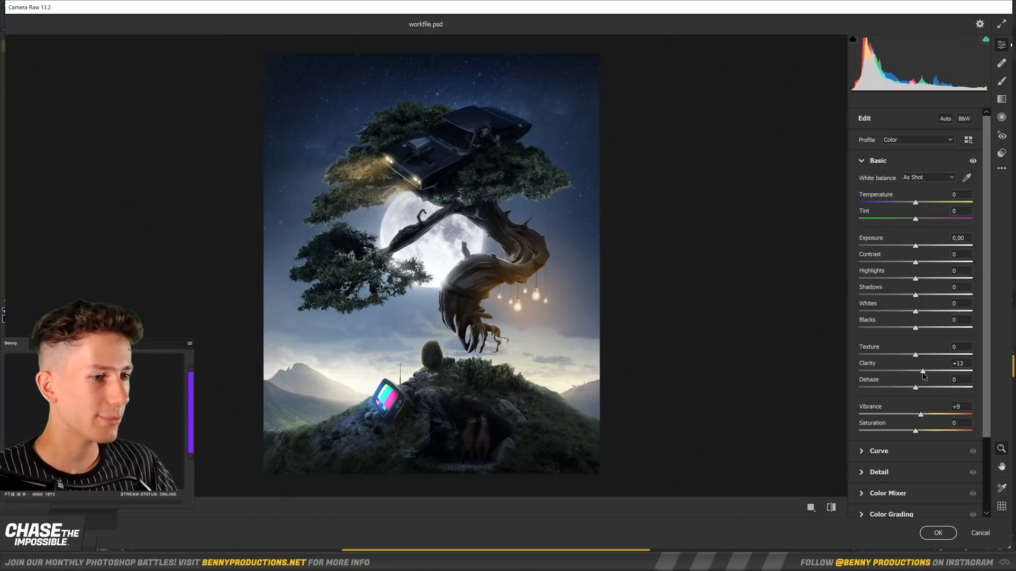
Grade the merged image in Camera Raw with Clarity around +13 and a point curve that lifts the highlights.
drag(923, 372, 925, 373)
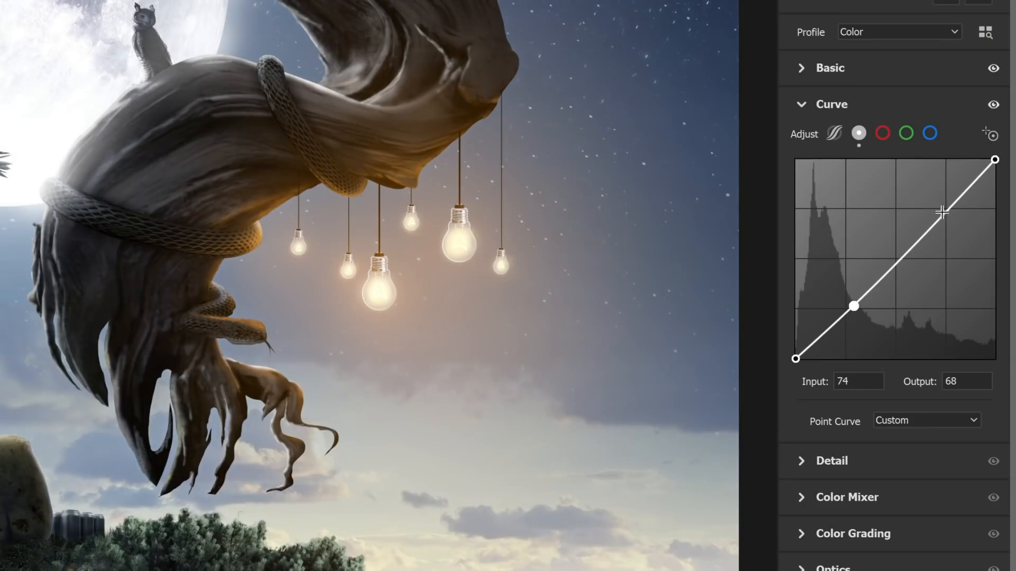
drag(942, 212, 946, 205)
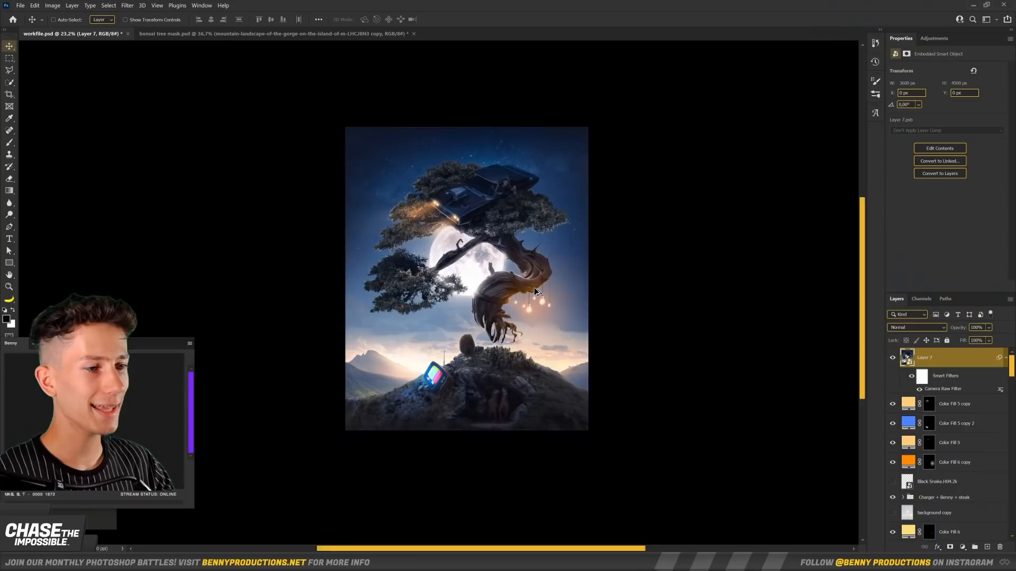
key(ctrl+0)
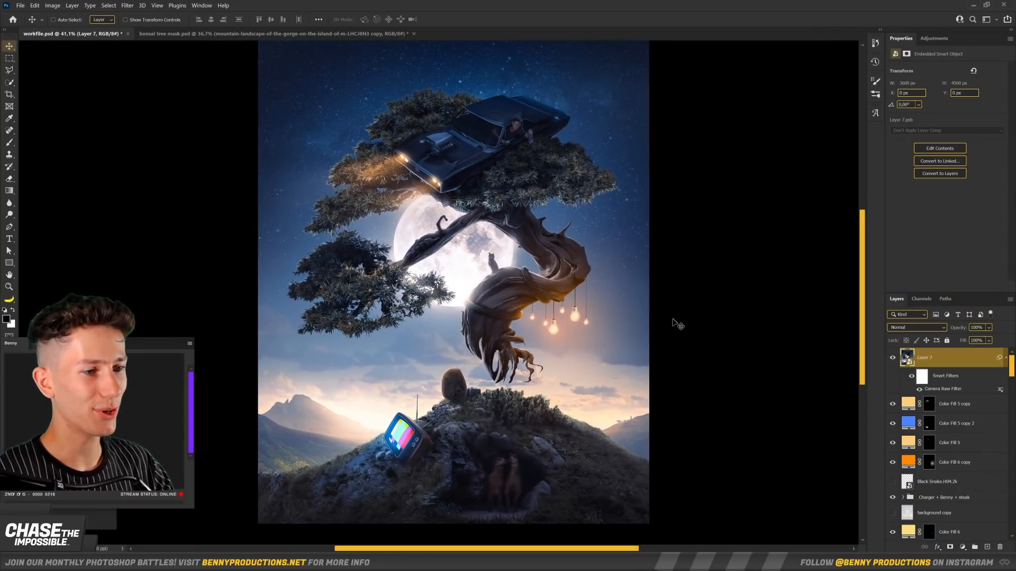